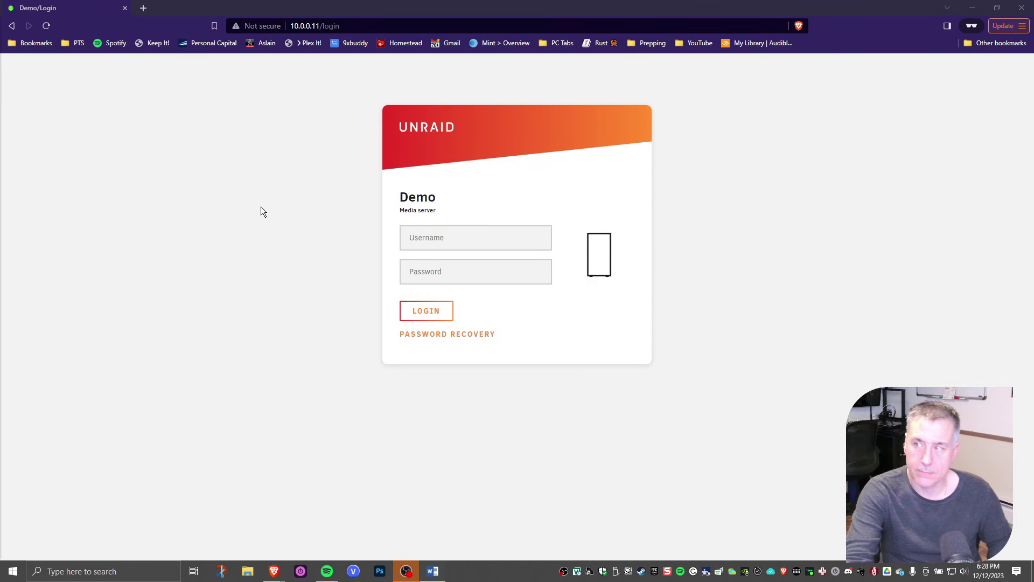
# Sign in as root and request stopping the array from the Main page
pyautogui.click(455, 247)
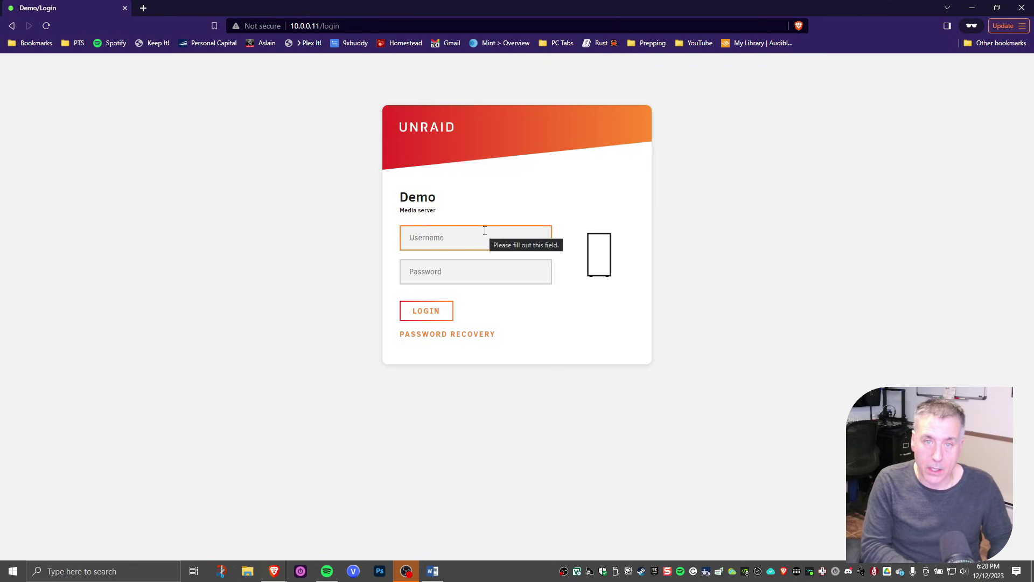
pyautogui.write('root')
pyautogui.press('Tab')
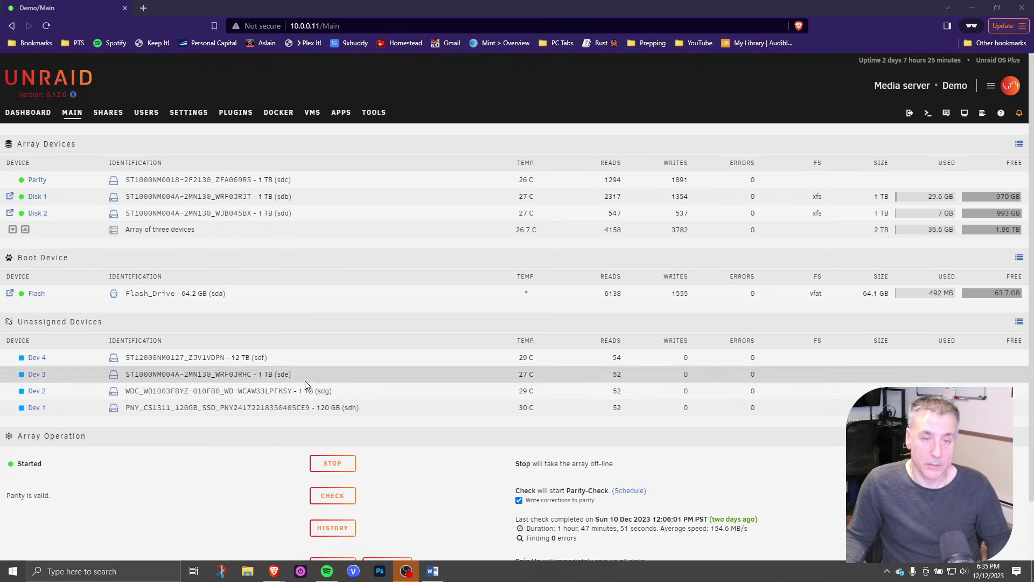
pyautogui.click(322, 467)
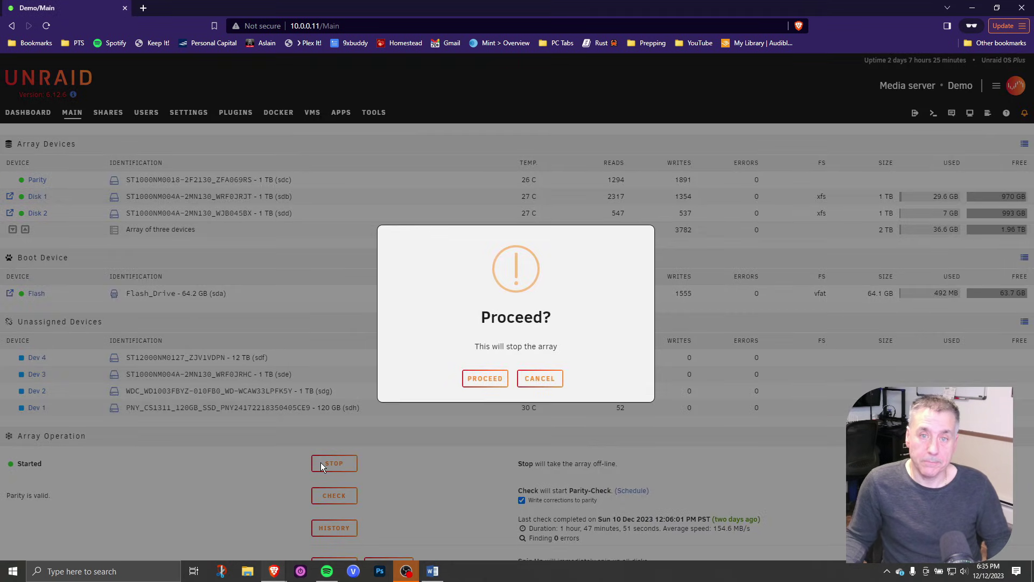
# Confirm stopping the array and add a new pool named cache
pyautogui.click(484, 377)
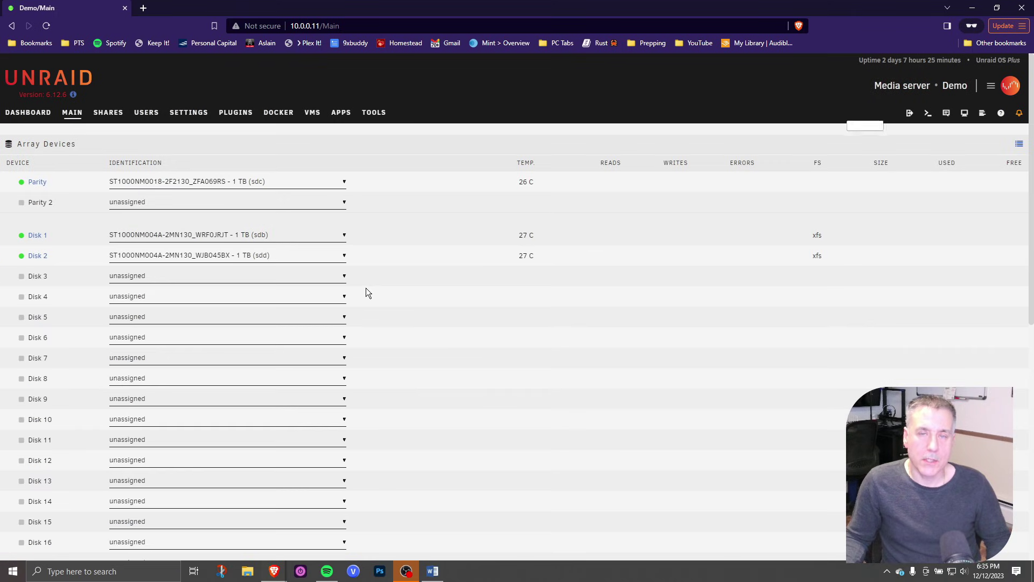
pyautogui.scroll(-6, 367, 292)
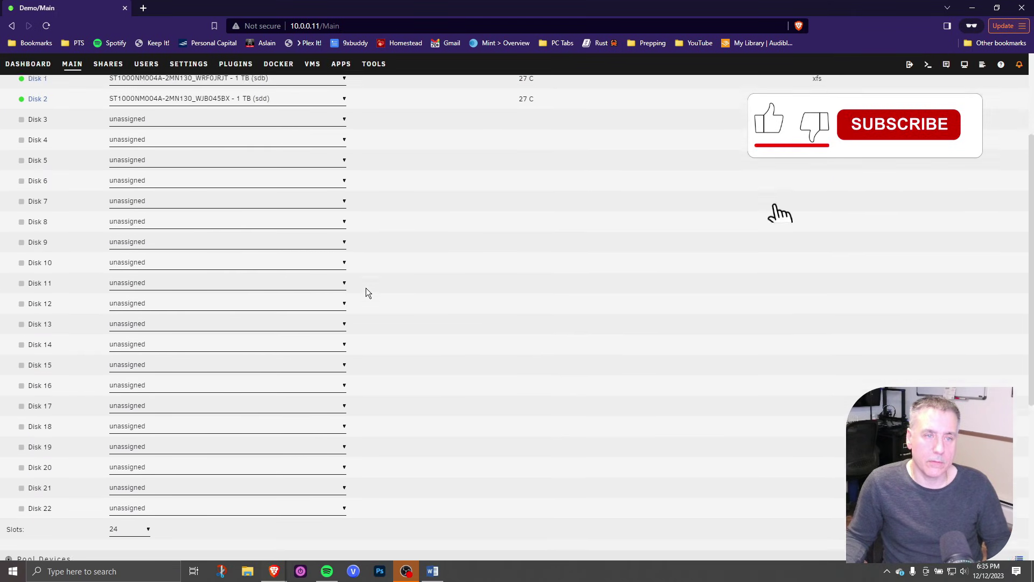
pyautogui.scroll(-1, 318, 338)
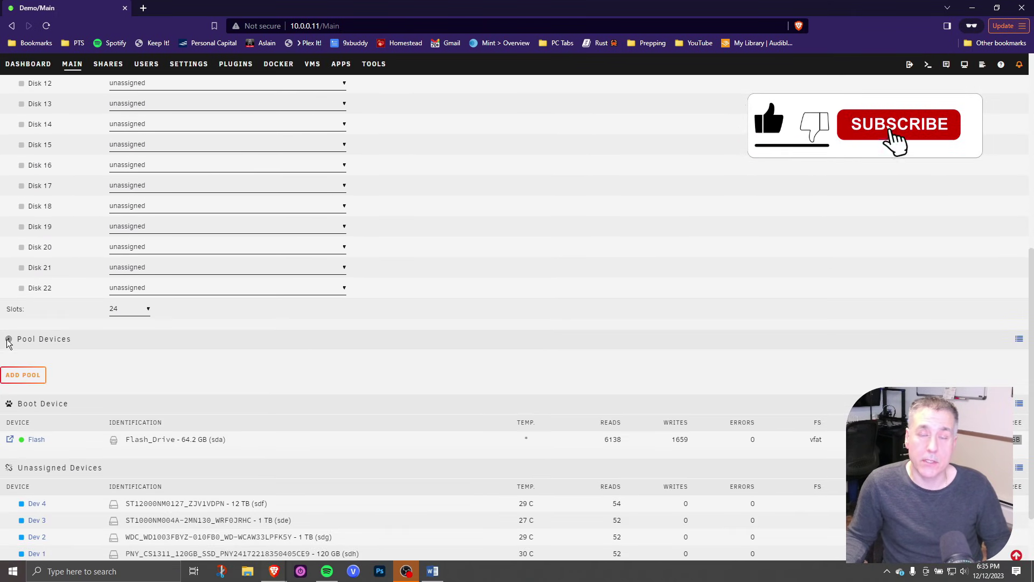
pyautogui.click(22, 375)
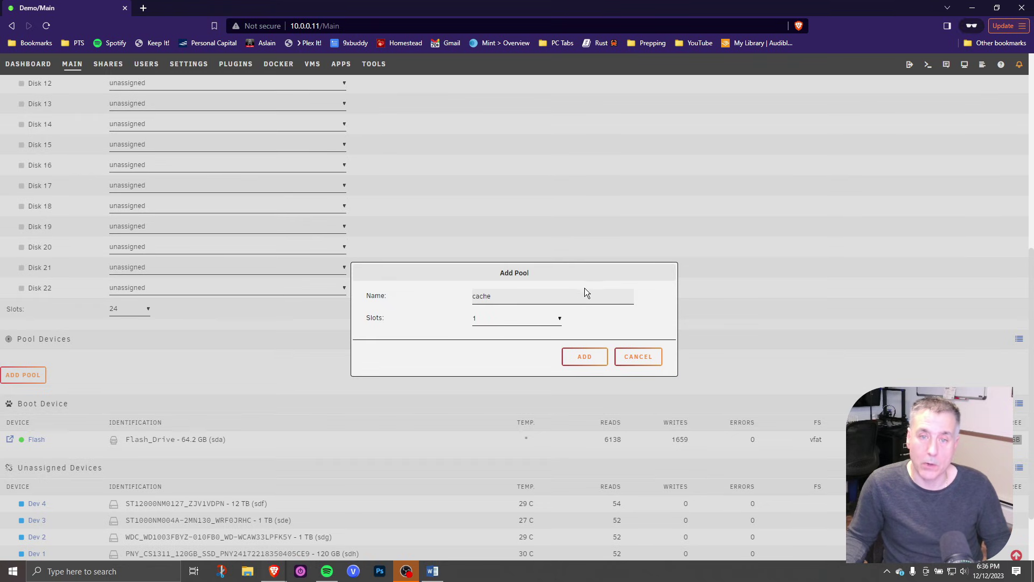
pyautogui.click(584, 357)
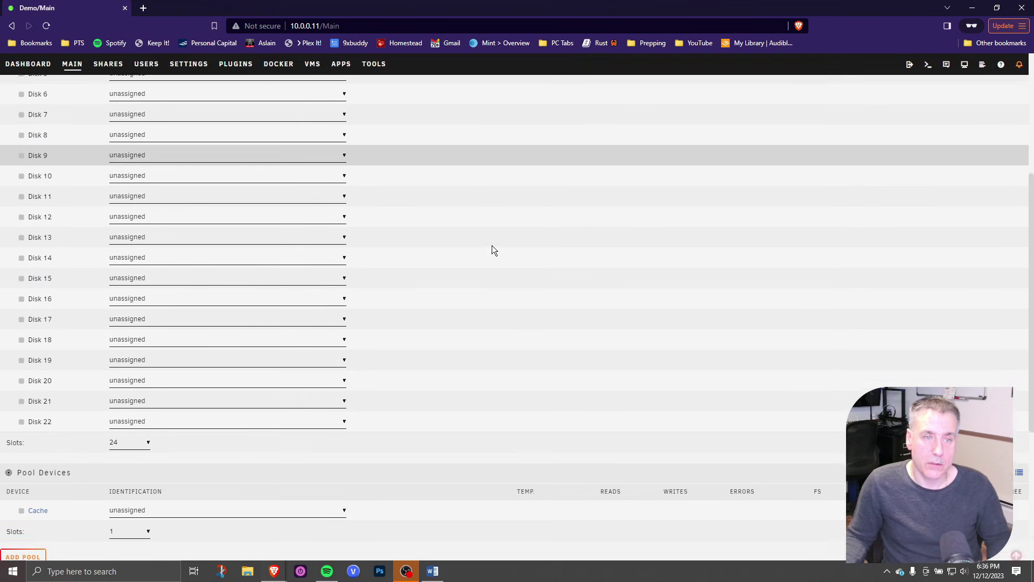
# Assign the 120 GB PNY SSD to the cache pool slot
pyautogui.scroll(-4, 493, 242)
pyautogui.scroll(-1, 495, 241)
pyautogui.click(206, 214)
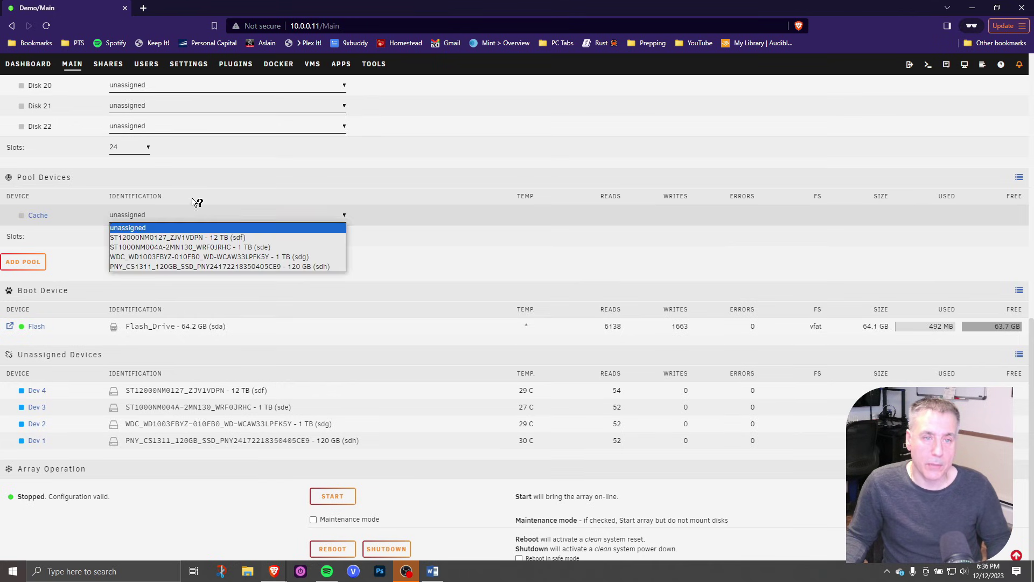
pyautogui.click(206, 266)
pyautogui.scroll(-10, 270, 212)
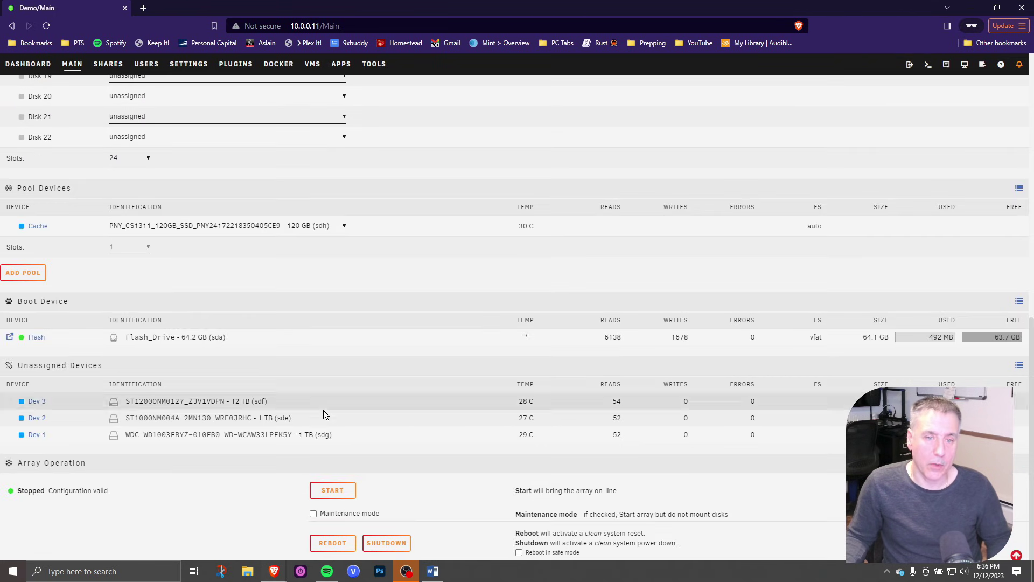
# Start the array so the cache SSD mounts as xfs with 119 GB free
pyautogui.click(323, 488)
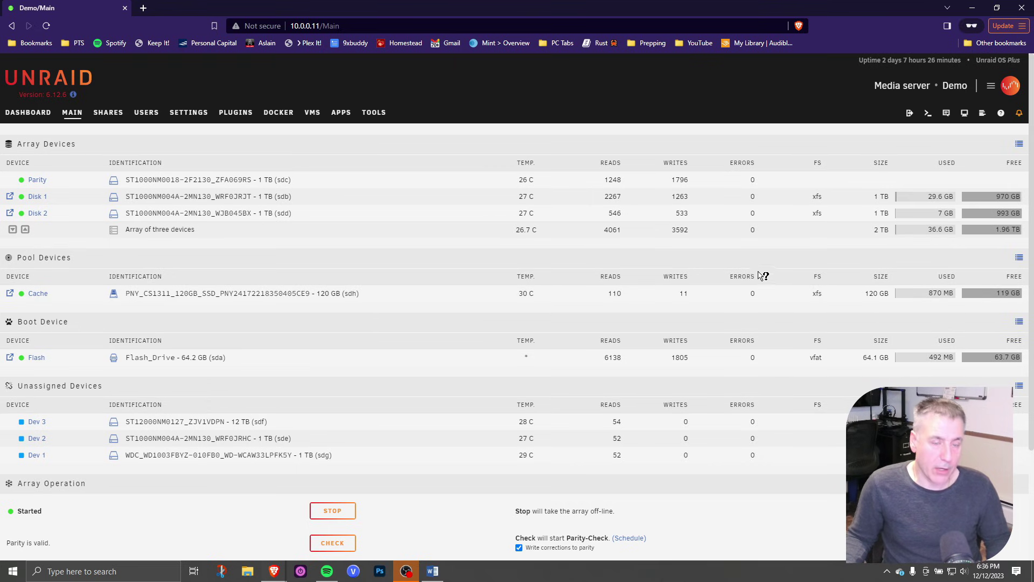
pyautogui.scroll(-2, 129, 329)
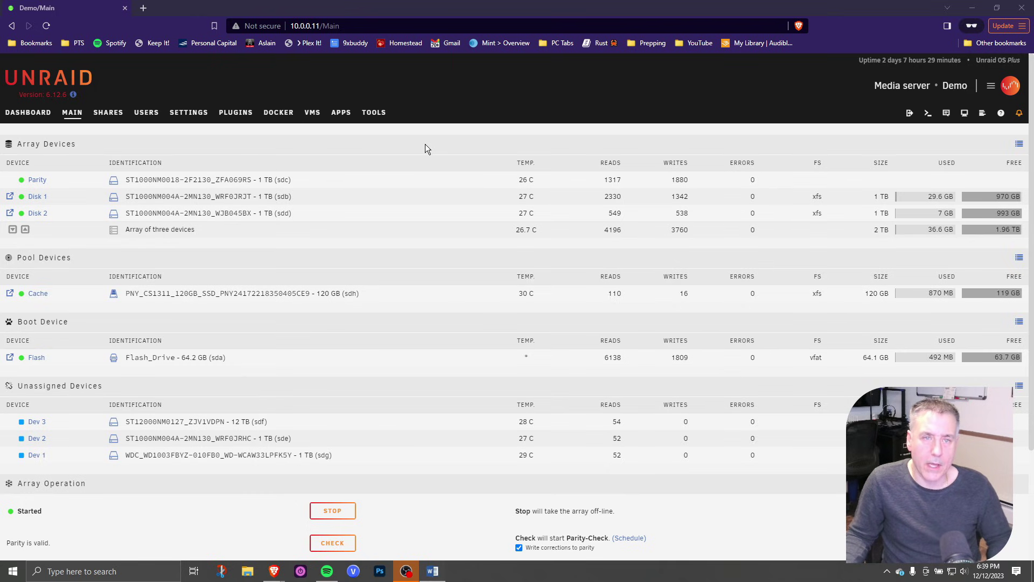
# Set Enable auto start to Yes in Disk Settings and apply it
pyautogui.click(186, 112)
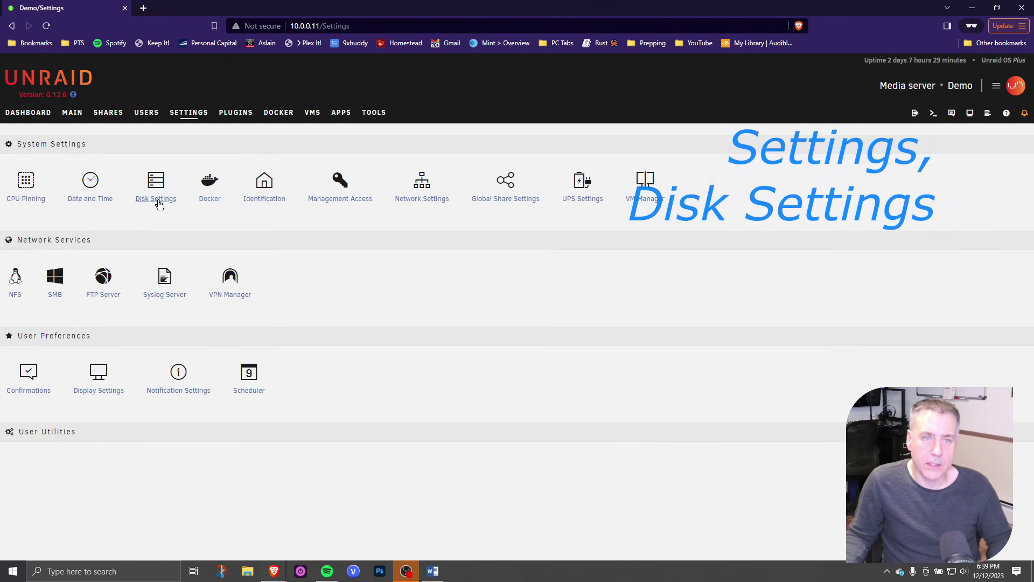
pyautogui.click(157, 200)
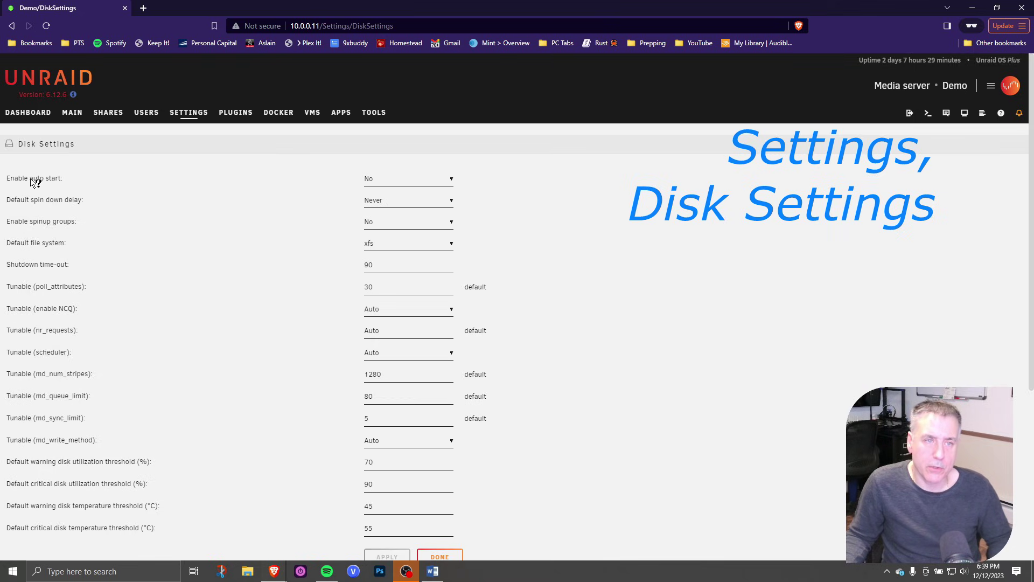
pyautogui.click(416, 184)
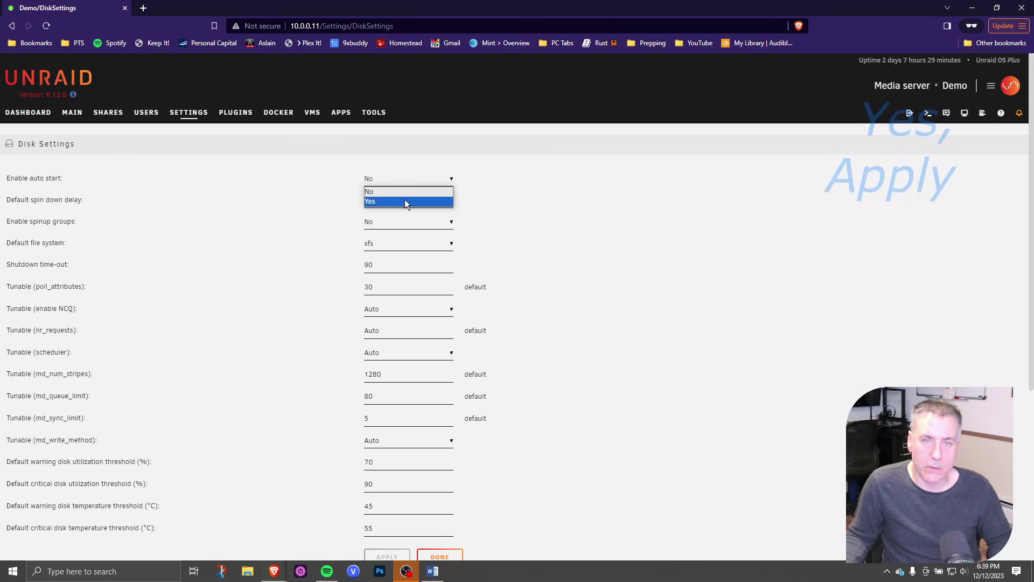
pyautogui.click(405, 202)
pyautogui.scroll(-5, 309, 251)
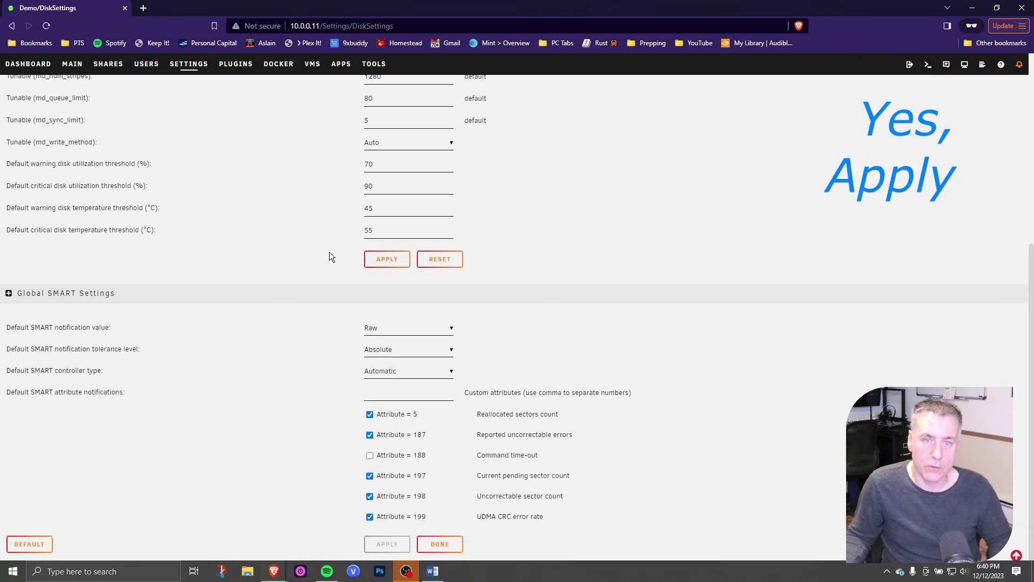
pyautogui.click(397, 264)
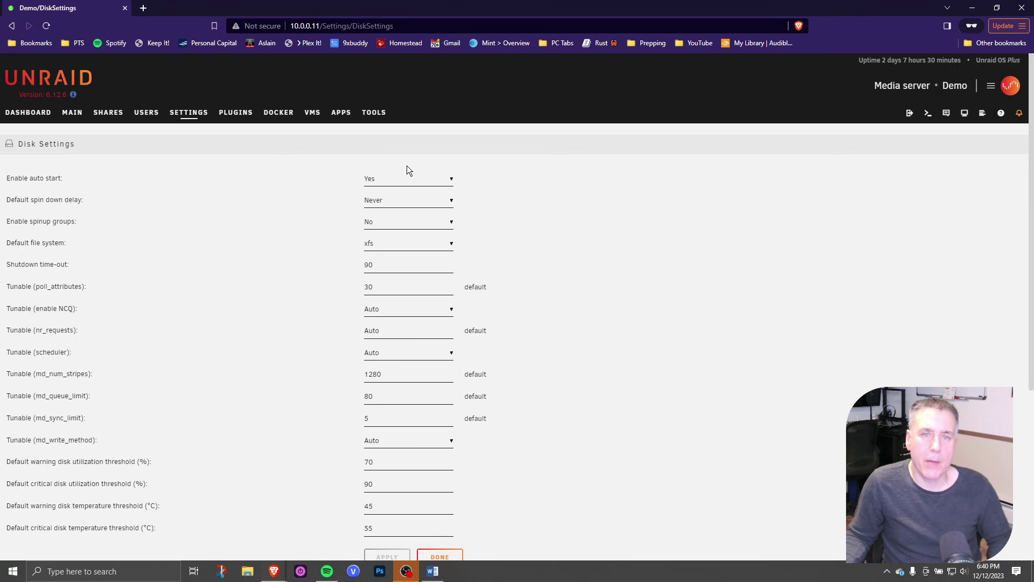
# Install the Community Applications plugin and accept its third-party disclaimer
pyautogui.click(343, 111)
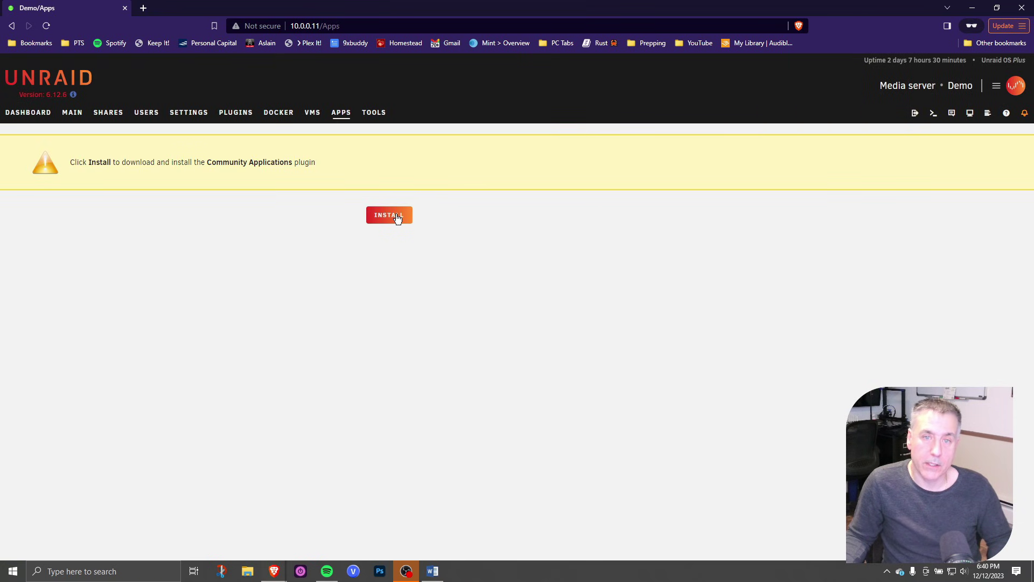
pyautogui.click(397, 217)
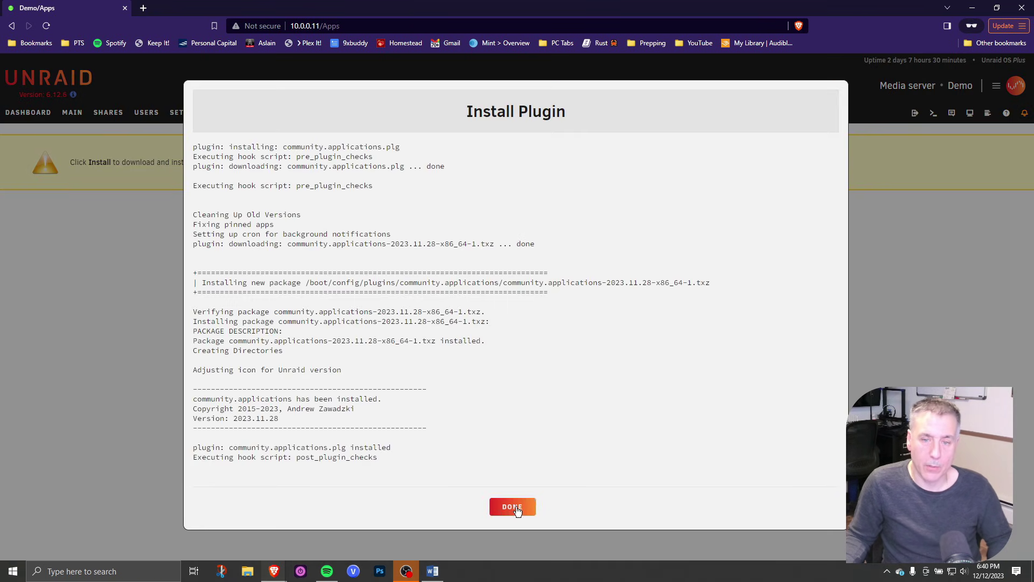
pyautogui.click(512, 507)
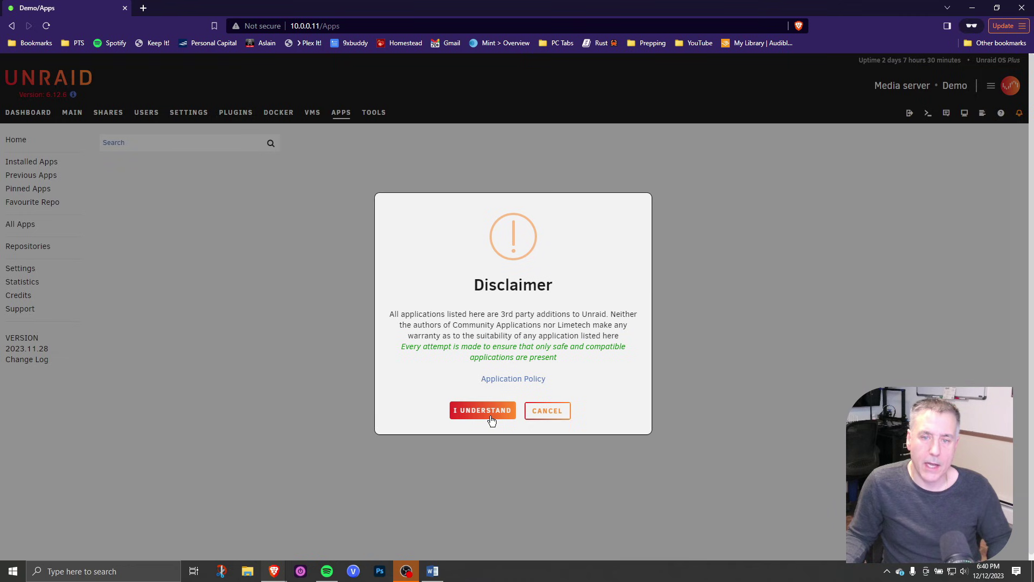
pyautogui.click(490, 416)
pyautogui.click(507, 396)
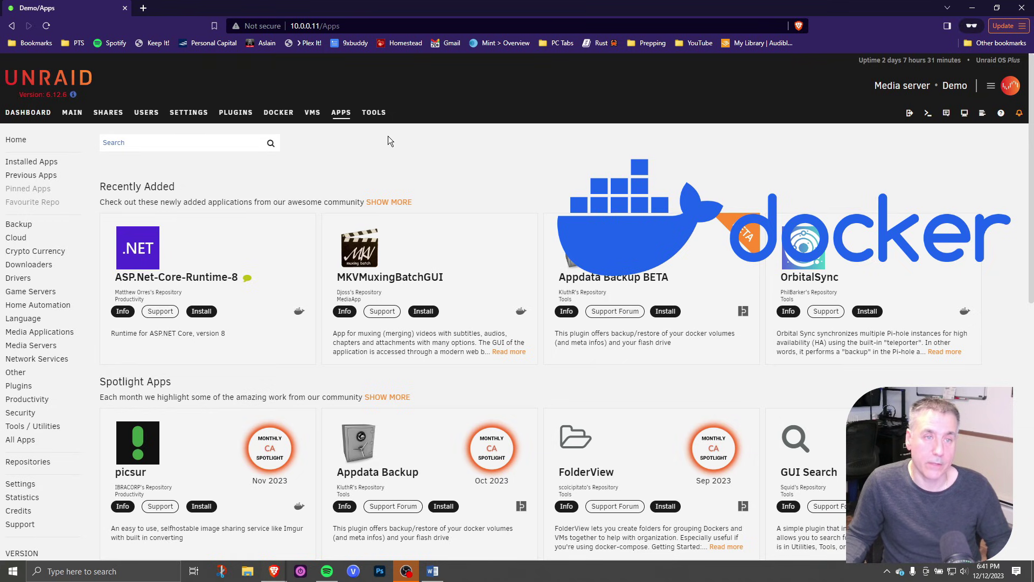
# Browse the Backup and Downloaders app categories
pyautogui.click(19, 224)
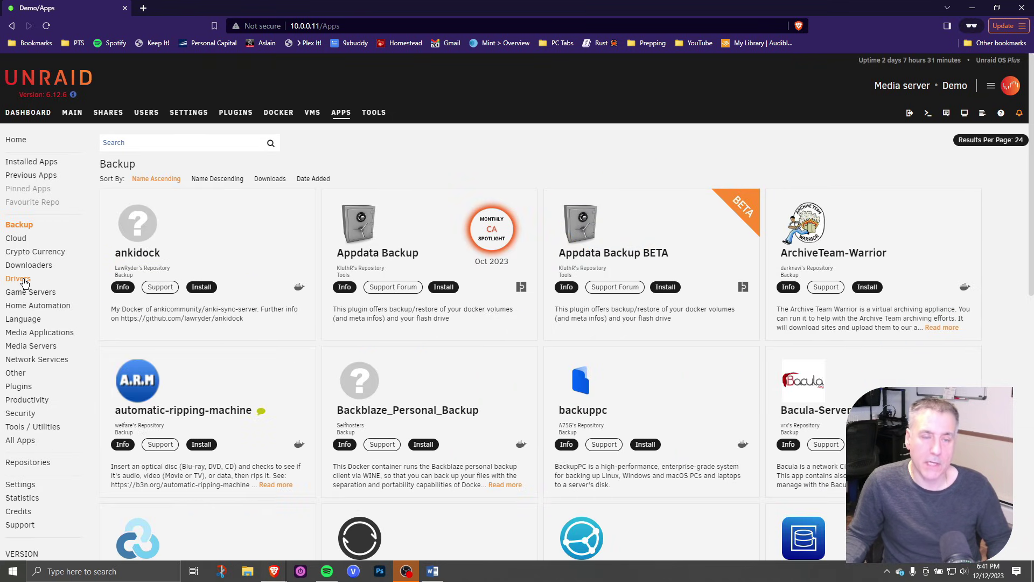
pyautogui.click(31, 267)
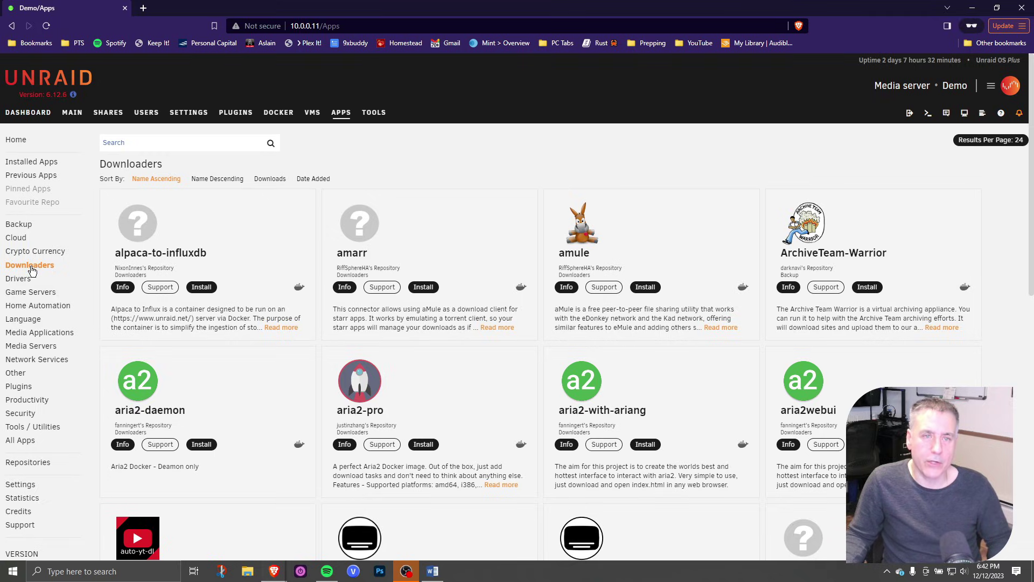
pyautogui.click(107, 114)
# Start a share named 'media' with comment 'Default location for all our media files'
pyautogui.click(98, 249)
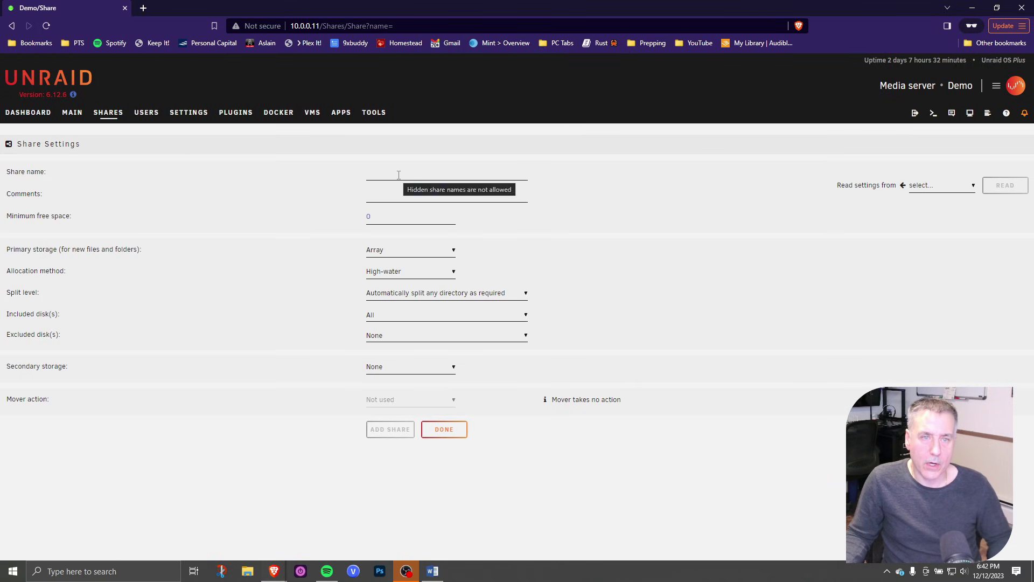
pyautogui.click(399, 174)
pyautogui.write('m')
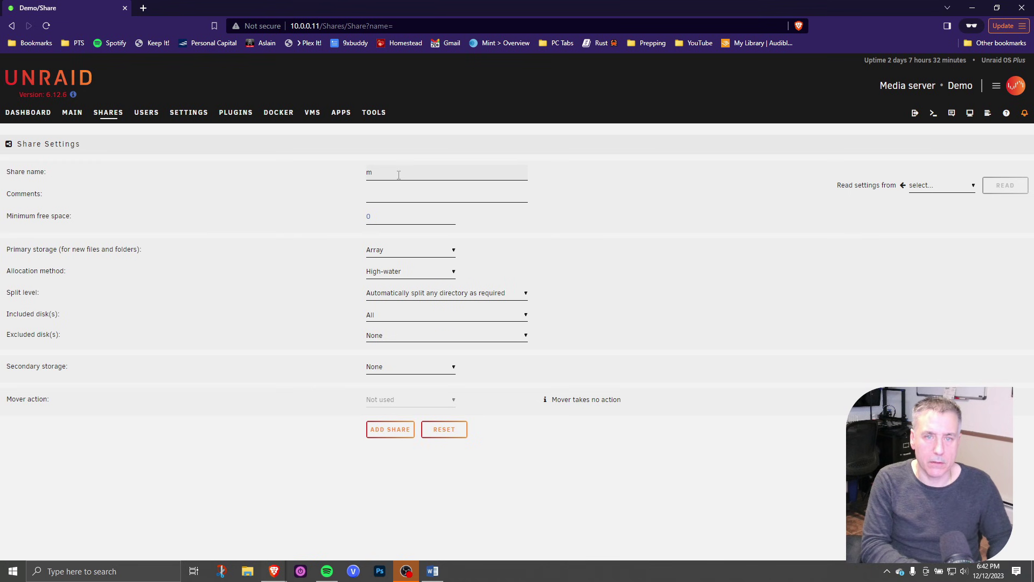
pyautogui.write('edia')
pyautogui.click(403, 197)
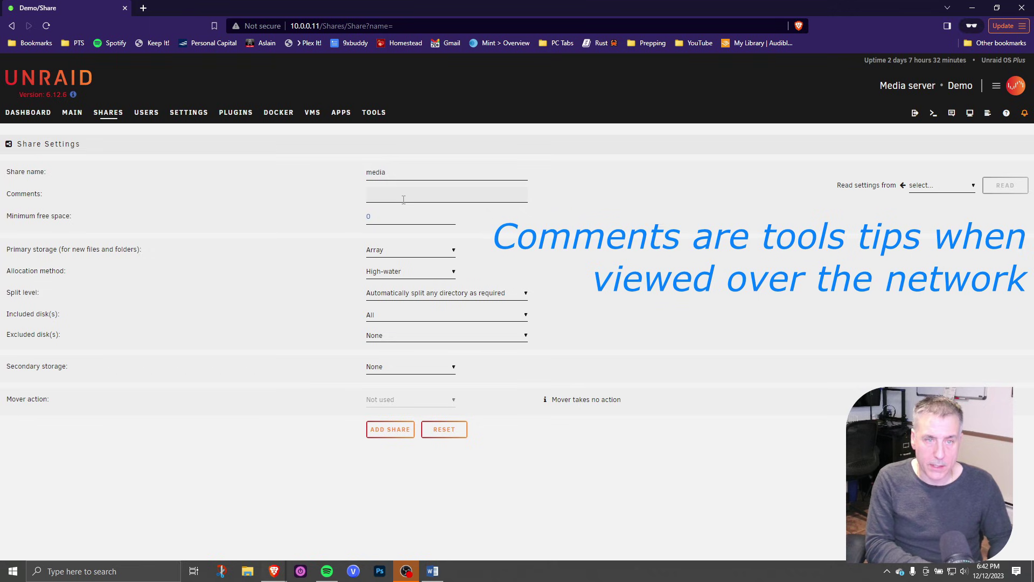
pyautogui.write('Default location f')
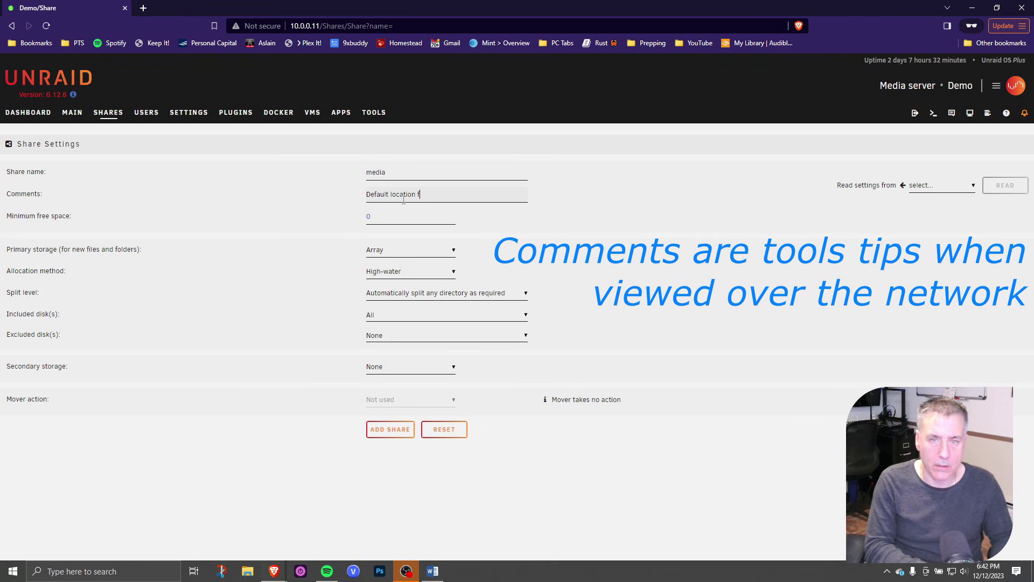
pyautogui.write('or all our')
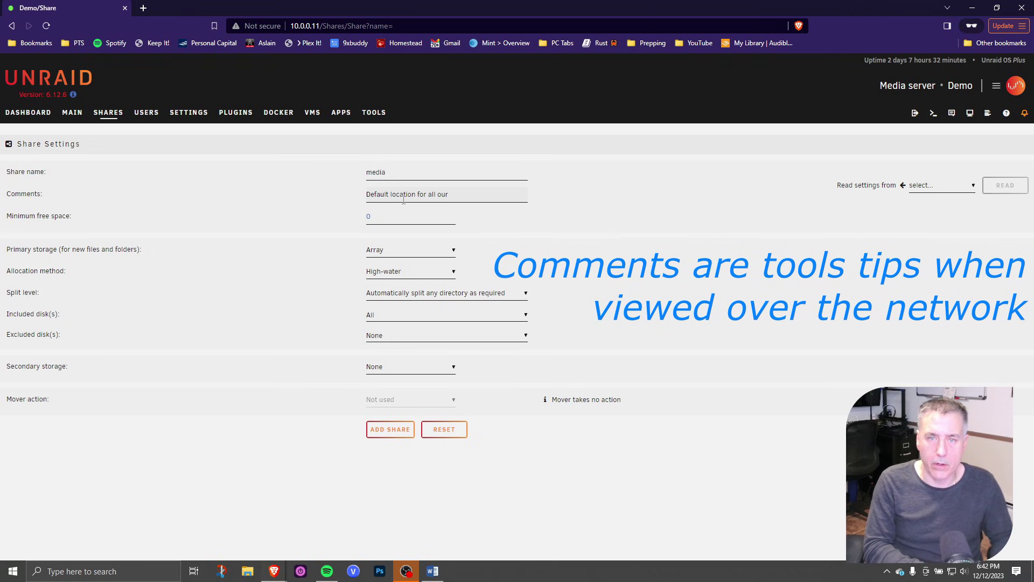
pyautogui.write(' media file')
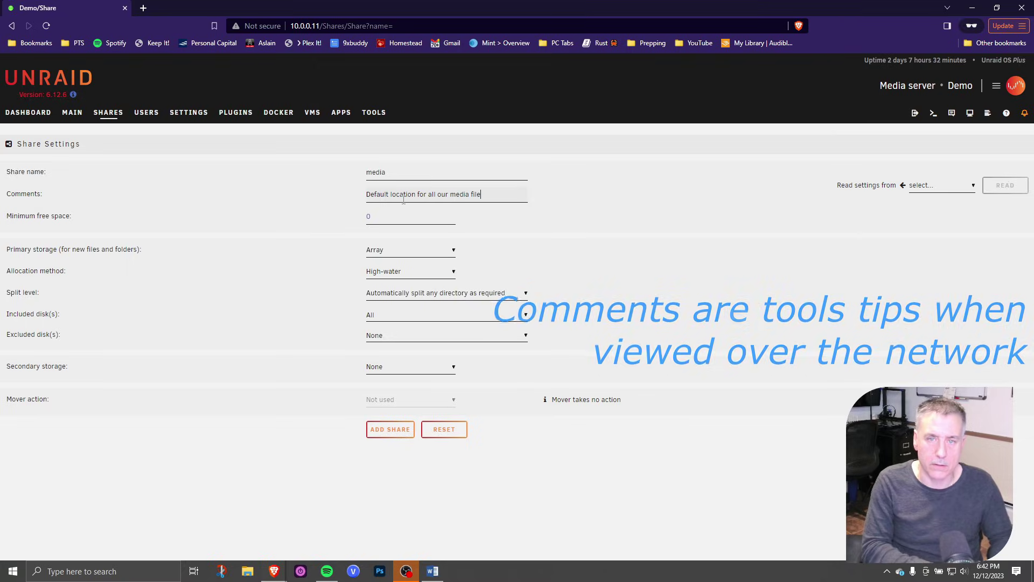
pyautogui.write('s')
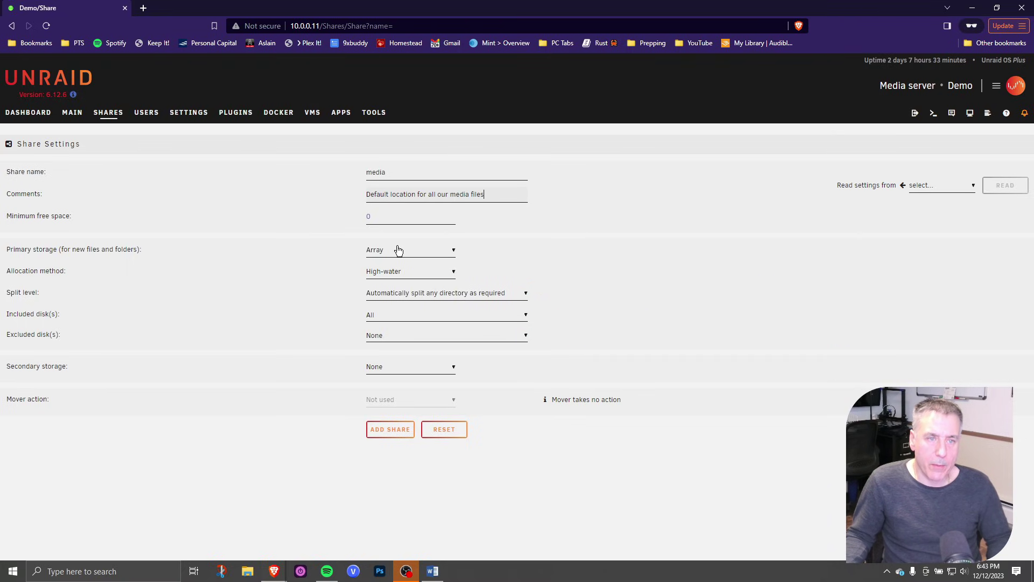
pyautogui.click(431, 253)
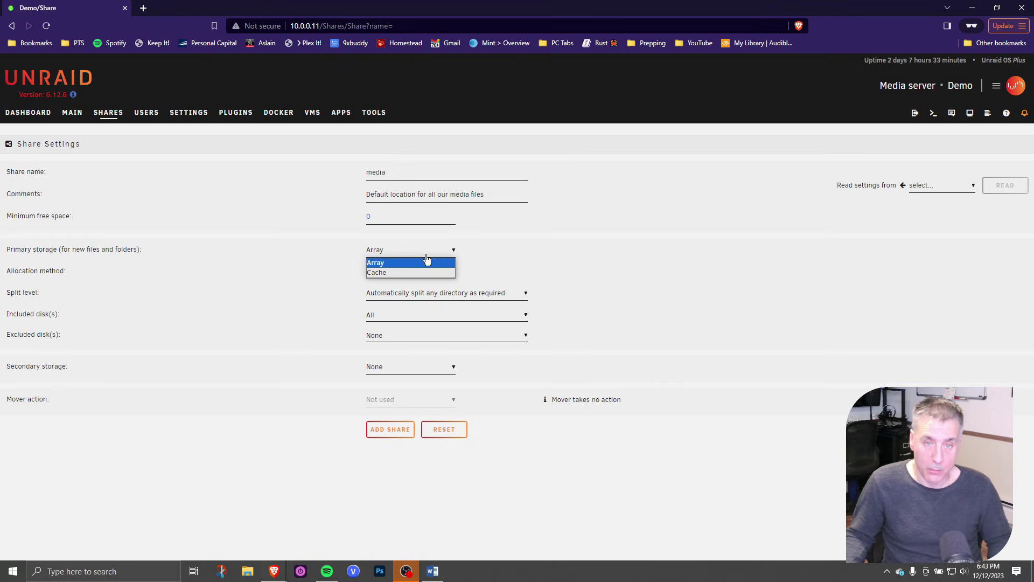
pyautogui.click(403, 263)
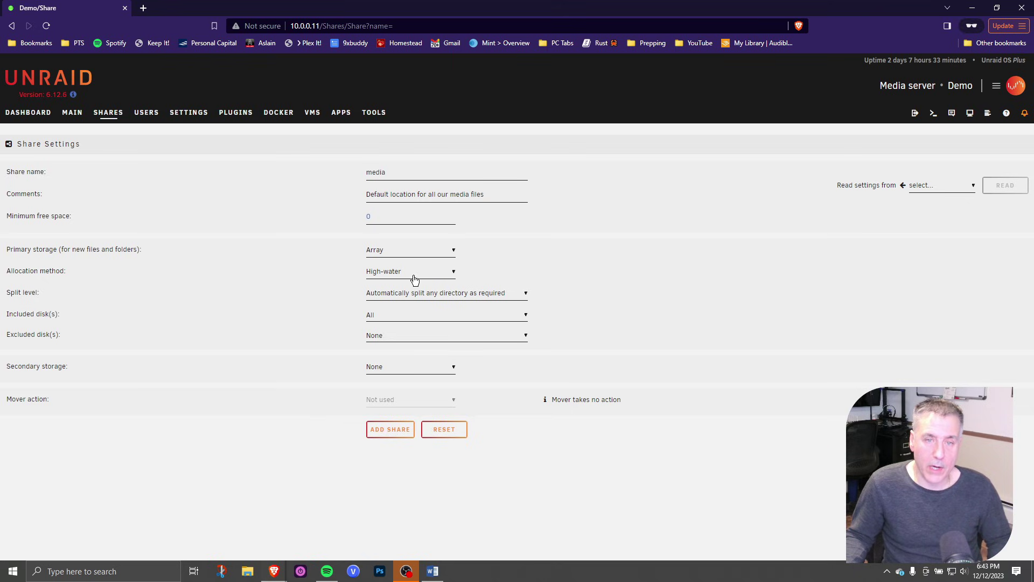
pyautogui.click(415, 274)
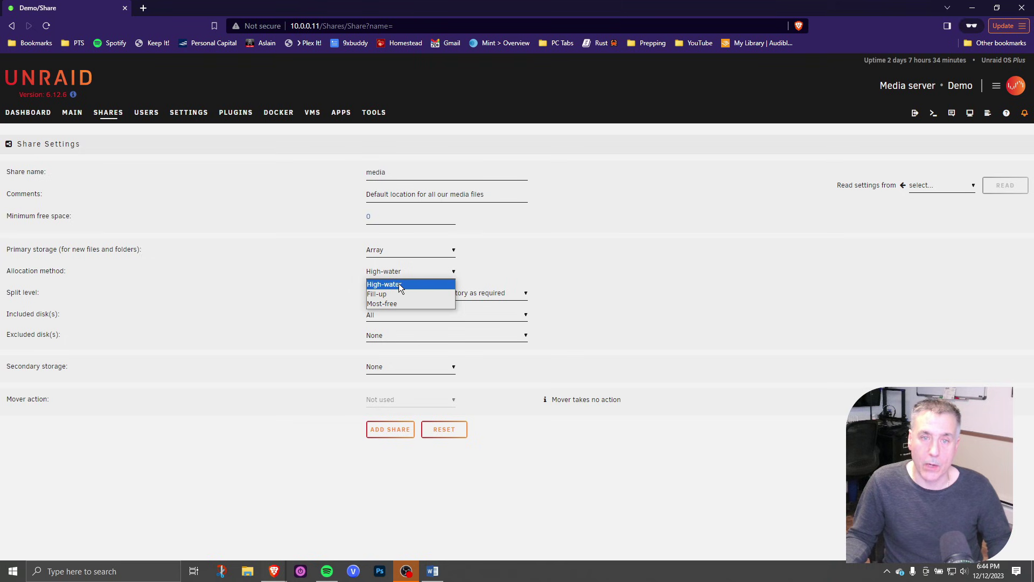
pyautogui.click(399, 284)
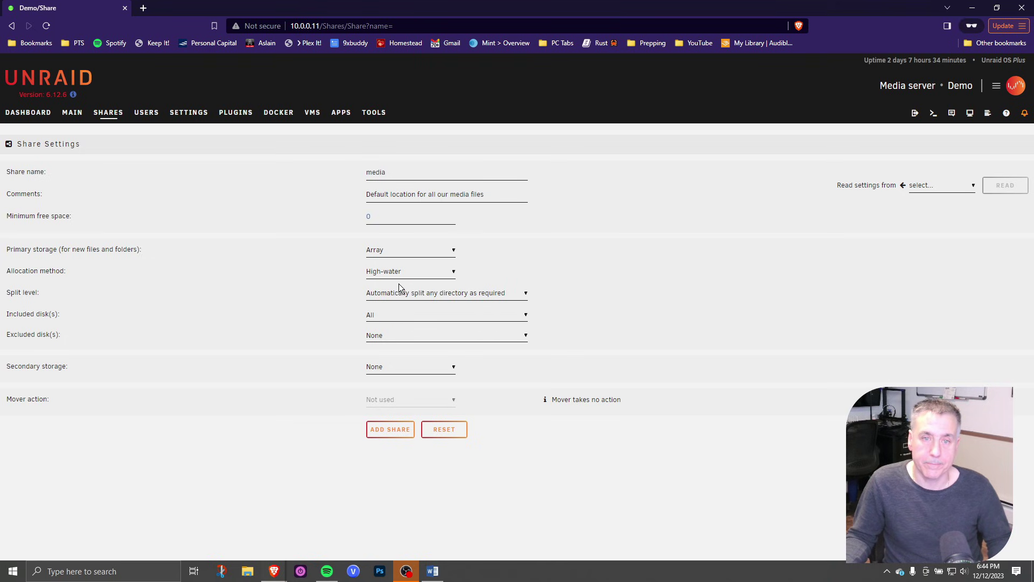
pyautogui.click(462, 296)
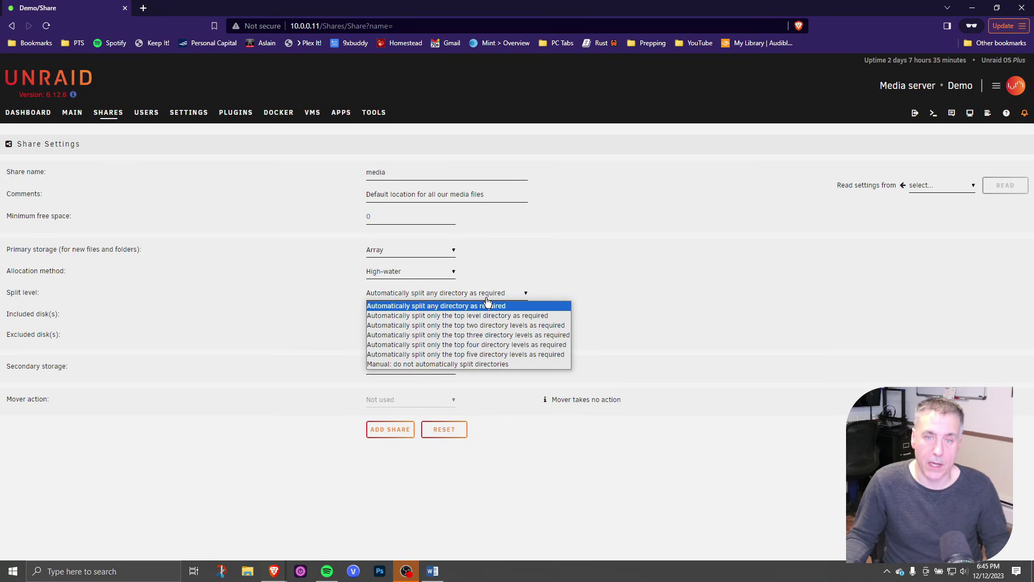
pyautogui.click(488, 307)
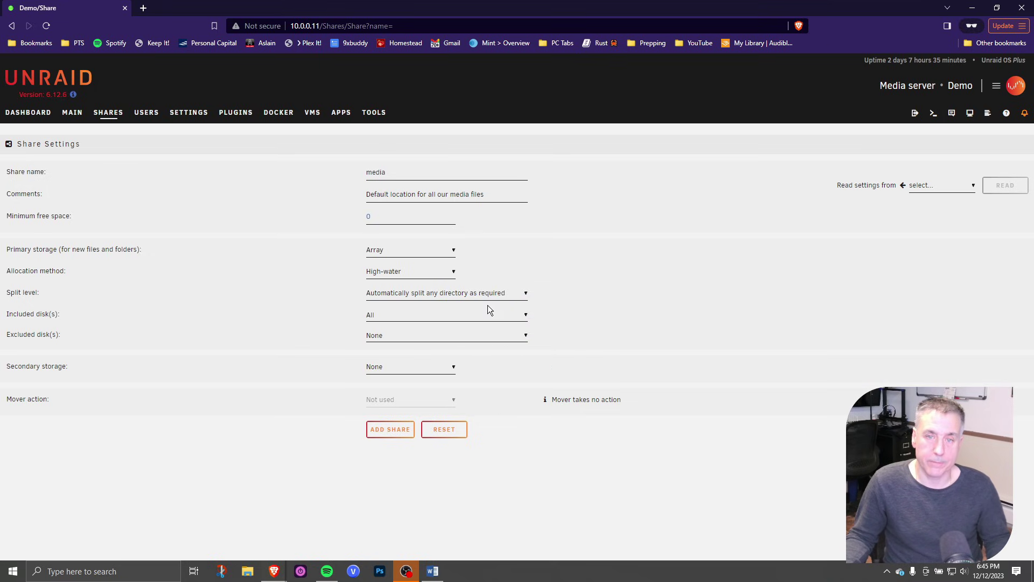
pyautogui.click(412, 317)
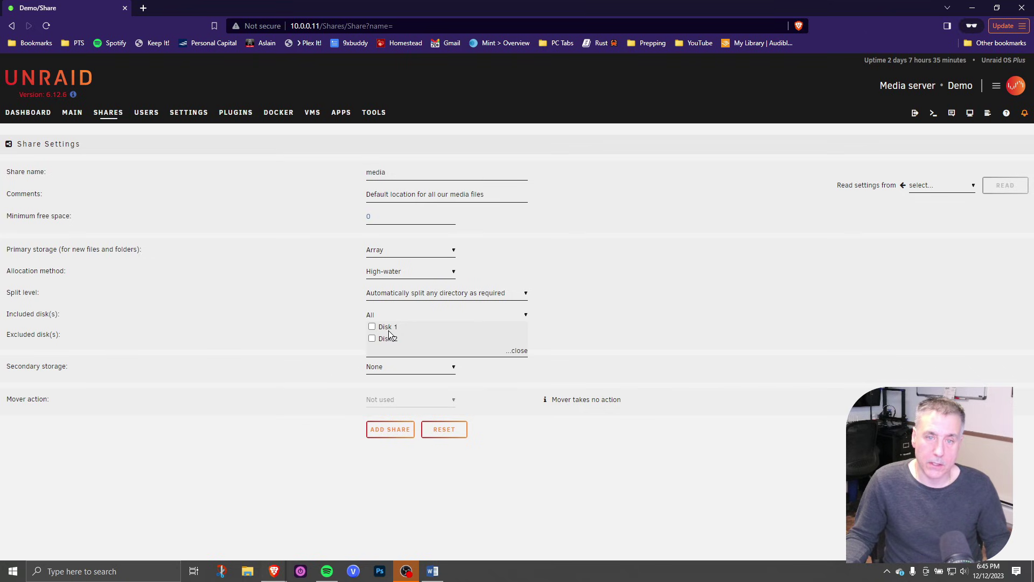
pyautogui.click(396, 316)
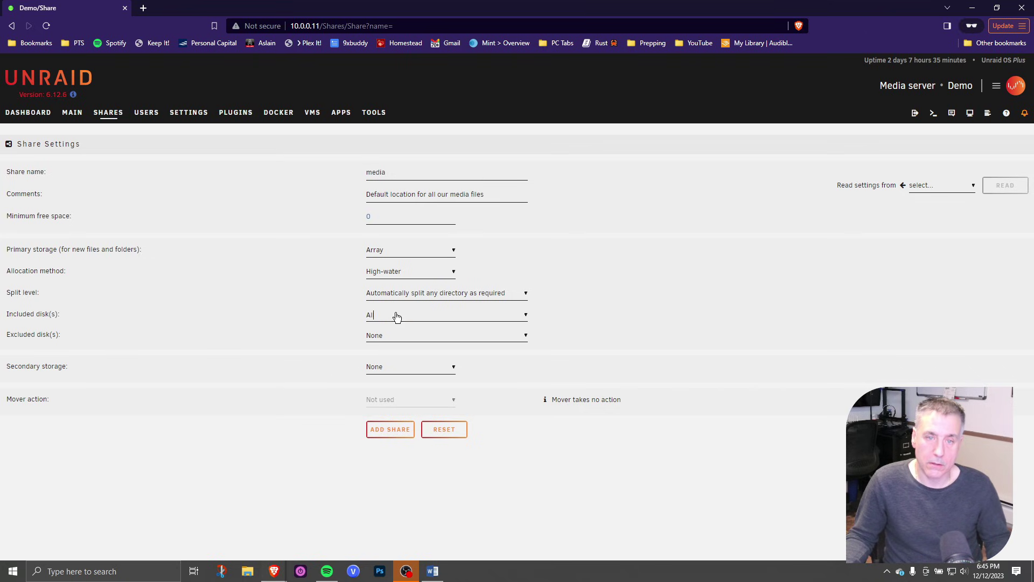
pyautogui.click(410, 340)
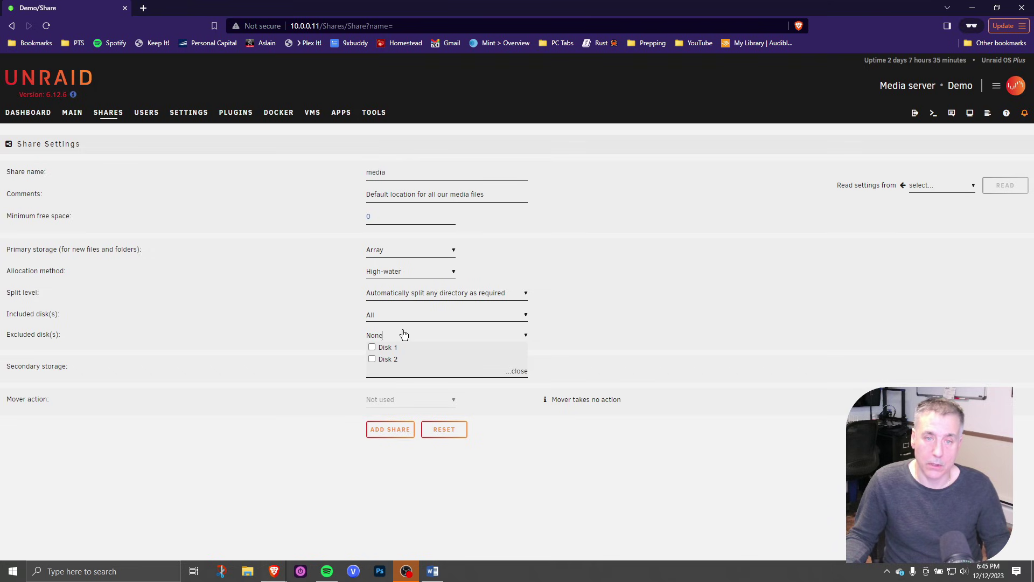
pyautogui.click(401, 336)
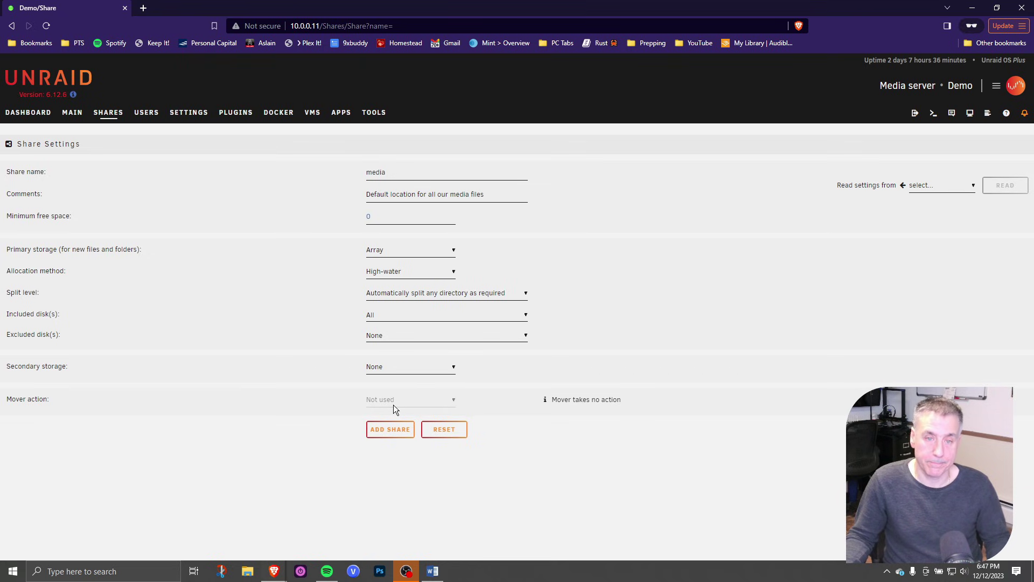
pyautogui.click(392, 430)
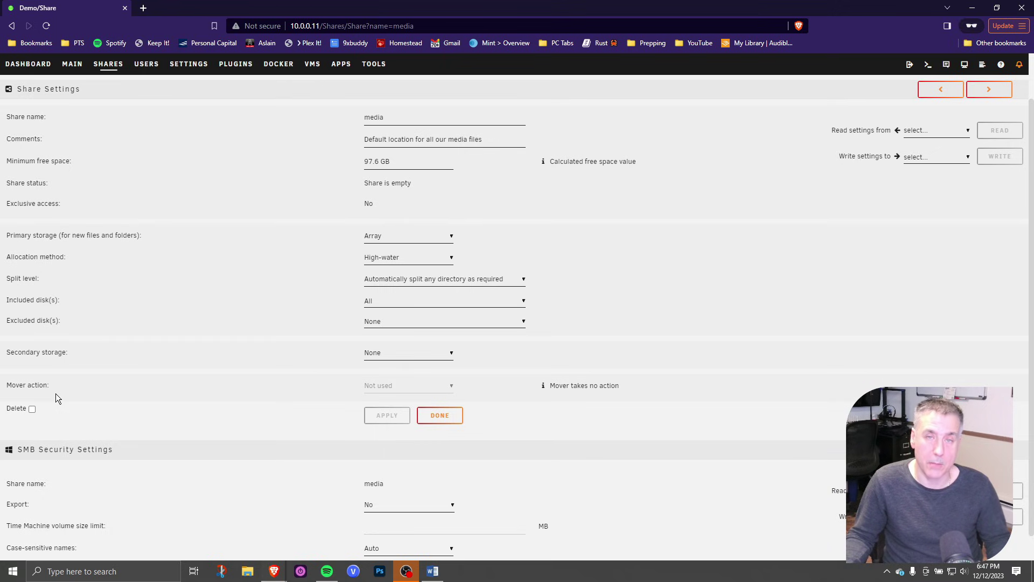
# Scroll down to the new media share's SMB security settings
pyautogui.scroll(-1, 124, 383)
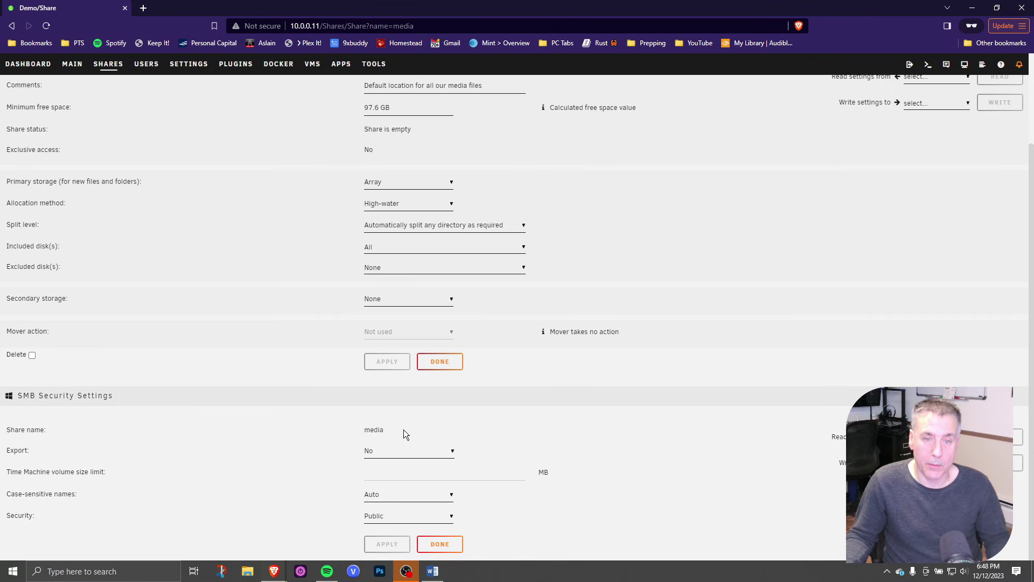
# Set the media share's SMB Export to Yes with Public security and apply
pyautogui.click(406, 454)
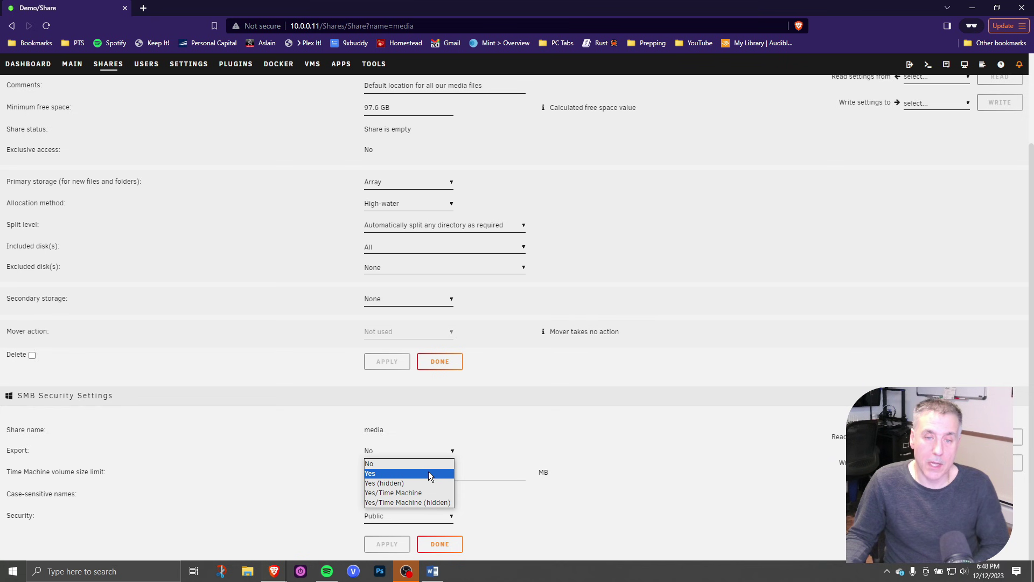
pyautogui.click(429, 473)
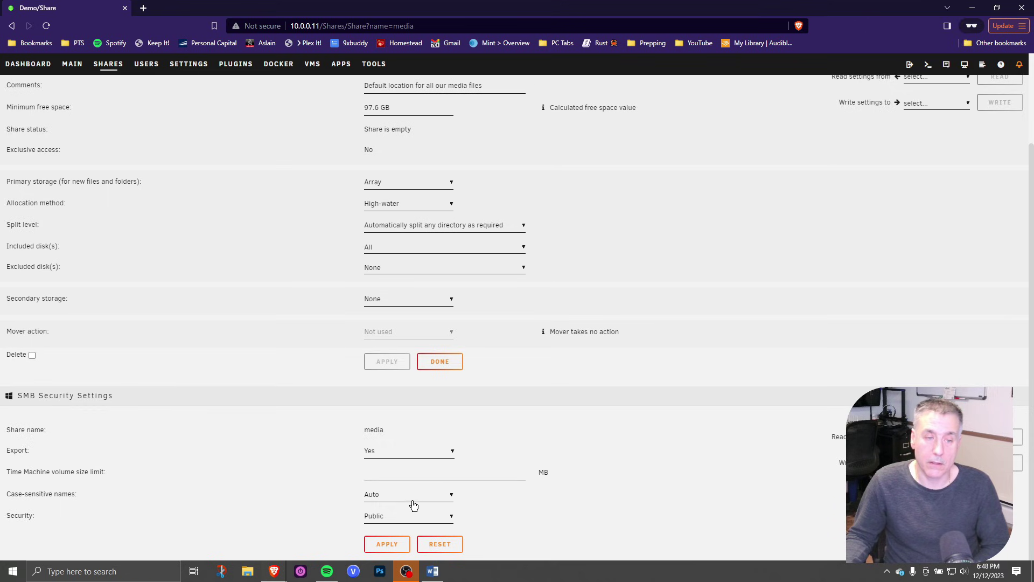
pyautogui.click(405, 517)
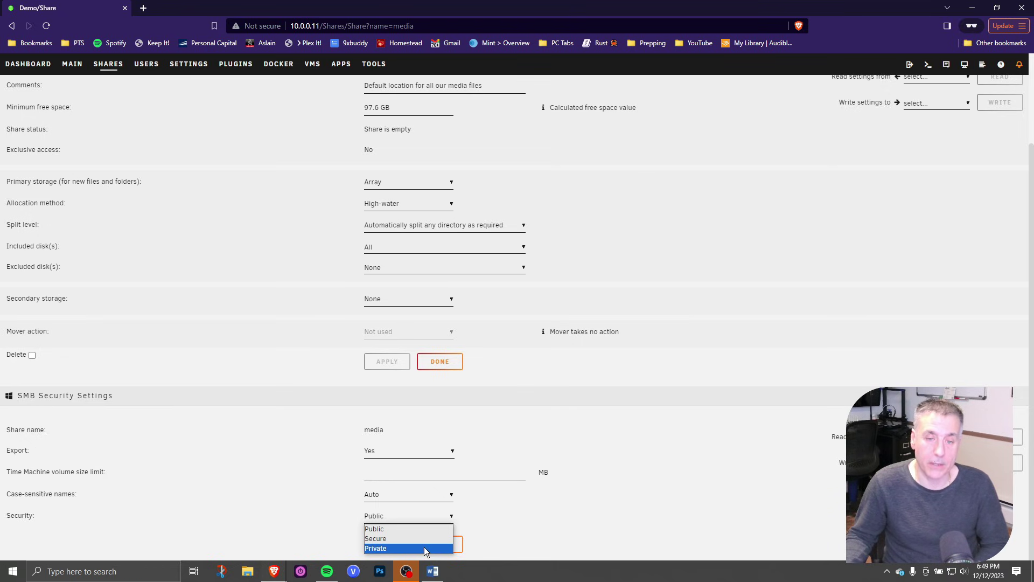
pyautogui.click(397, 530)
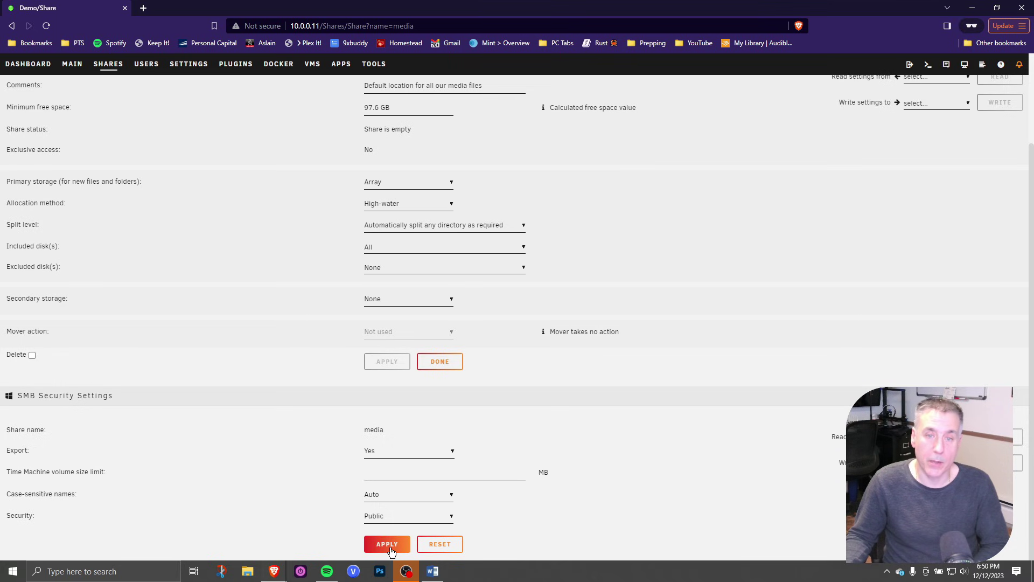
pyautogui.click(390, 539)
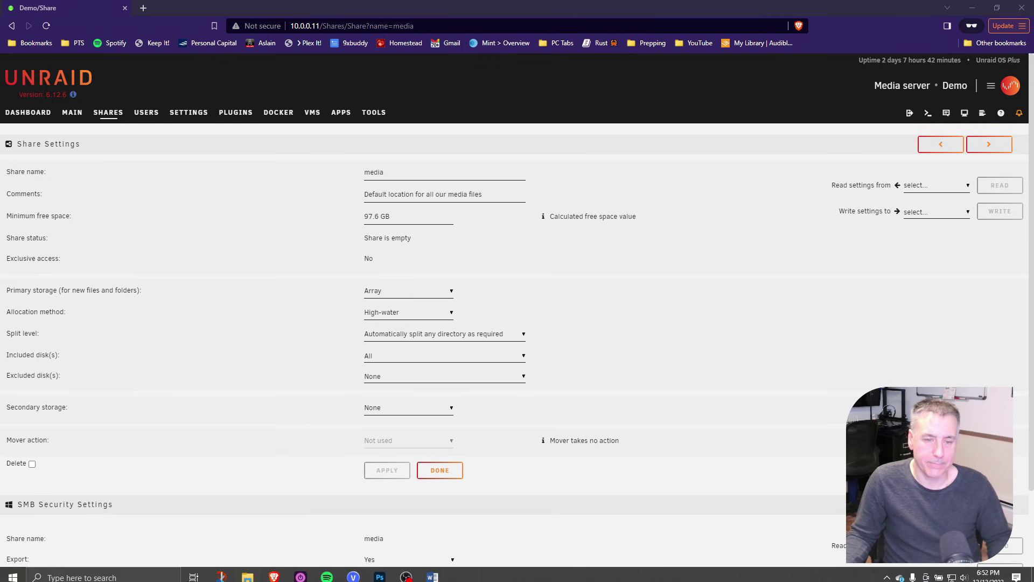
pyautogui.rightClick(248, 571)
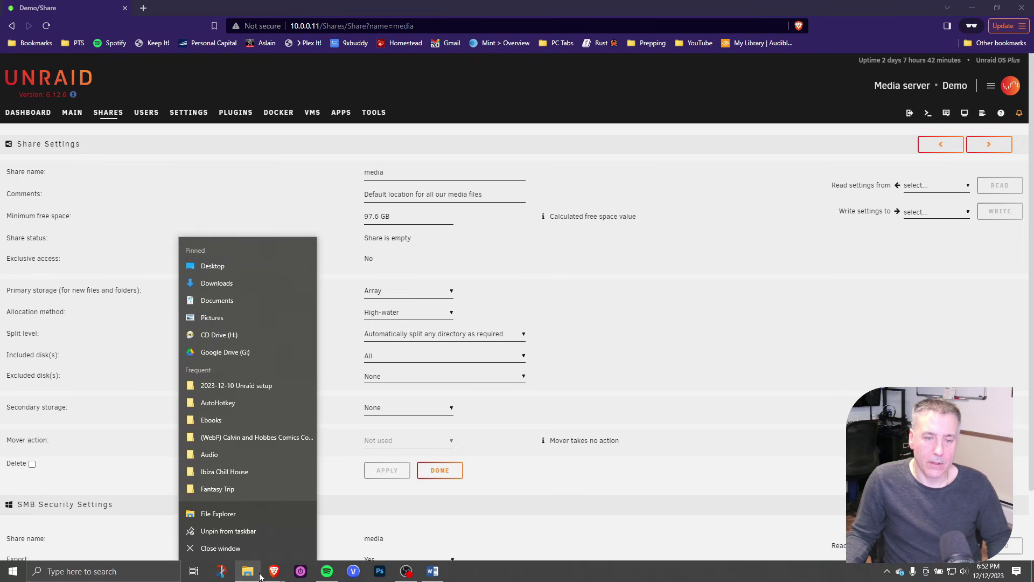
# In File Explorer, browse to \\10.0.0.11 and open the empty media share
pyautogui.click(224, 518)
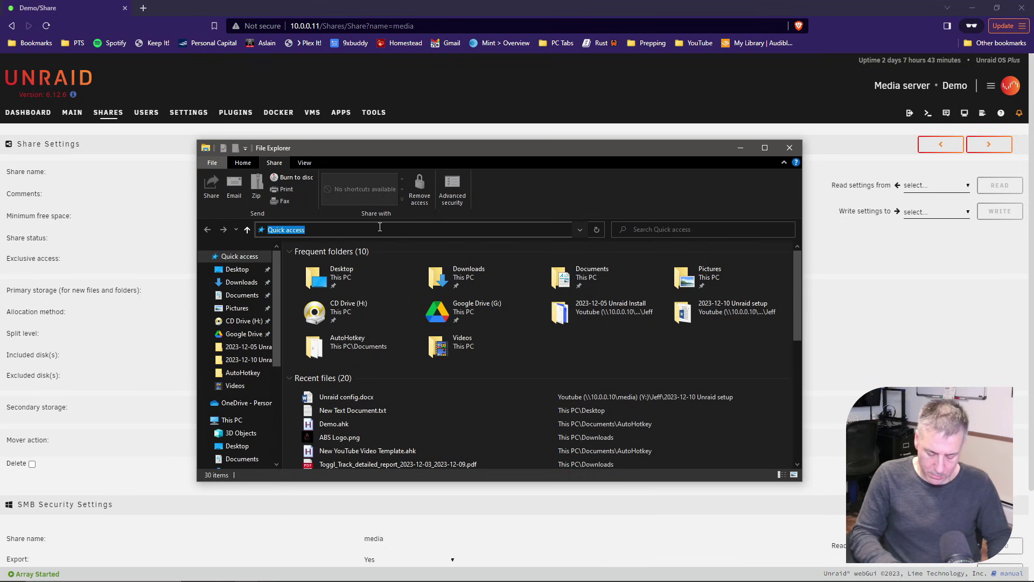
pyautogui.write('\\\\')
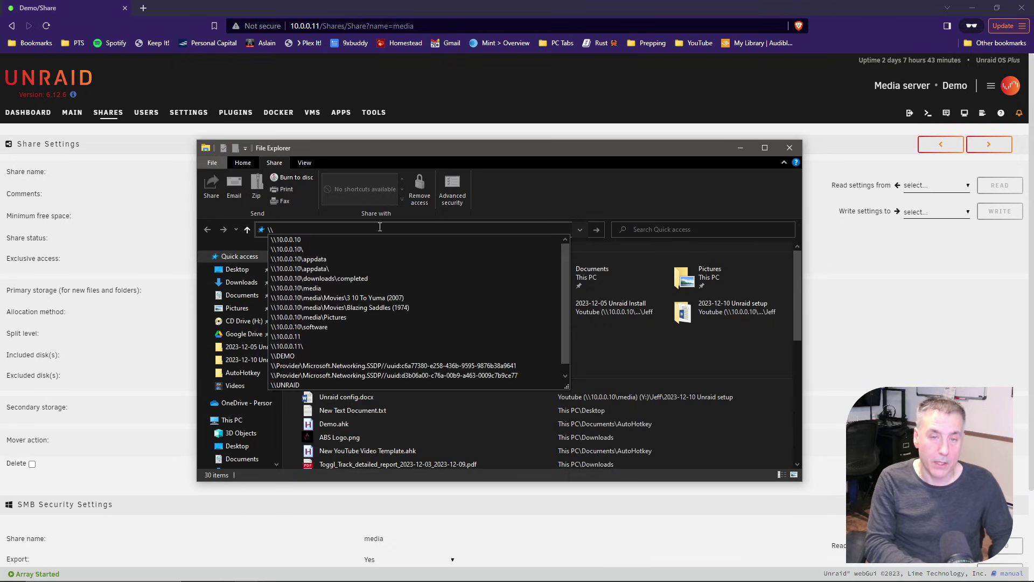
pyautogui.write('demo')
pyautogui.press('Return')
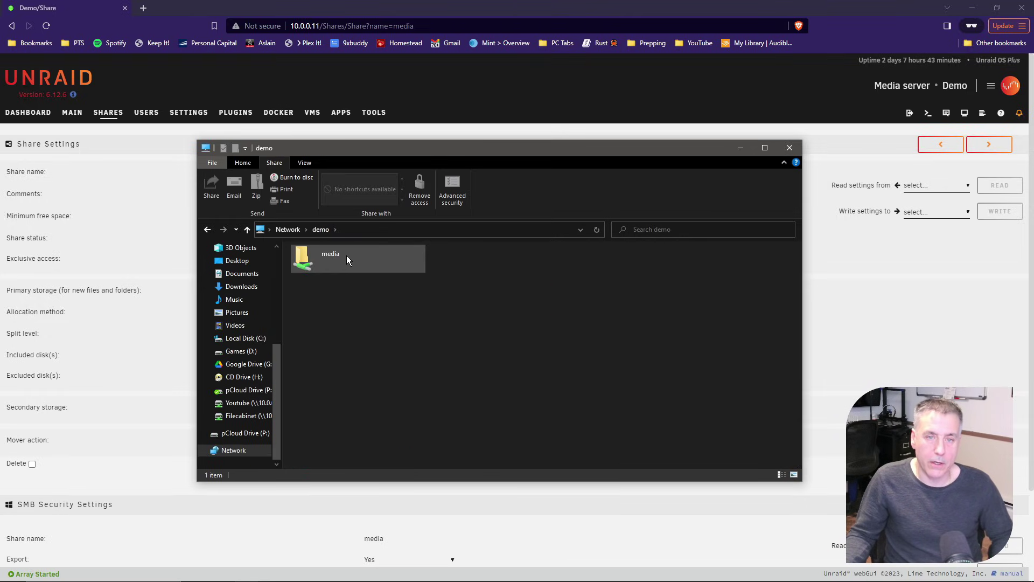
pyautogui.click(365, 228)
pyautogui.write('\\\\')
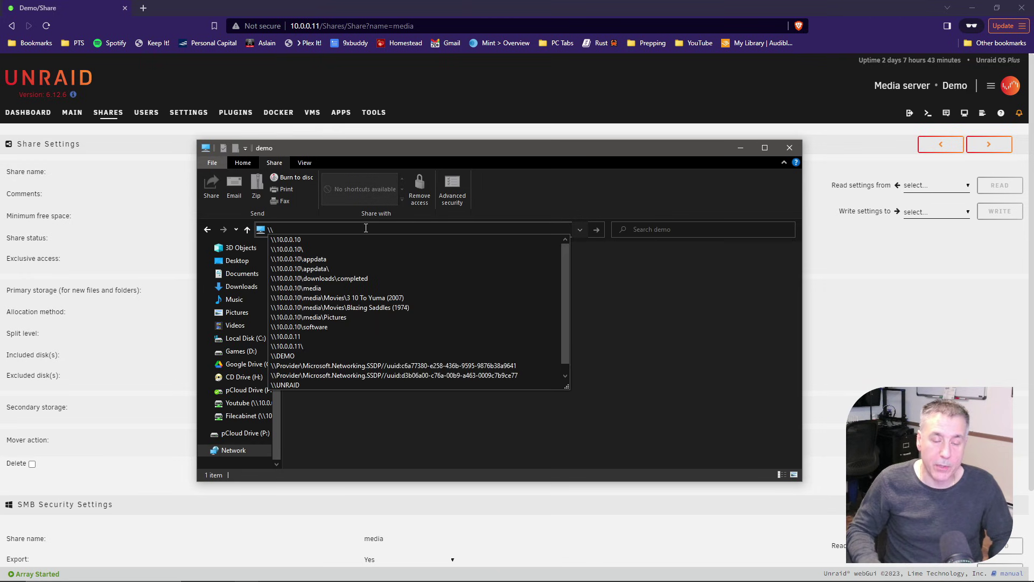
pyautogui.write('1')
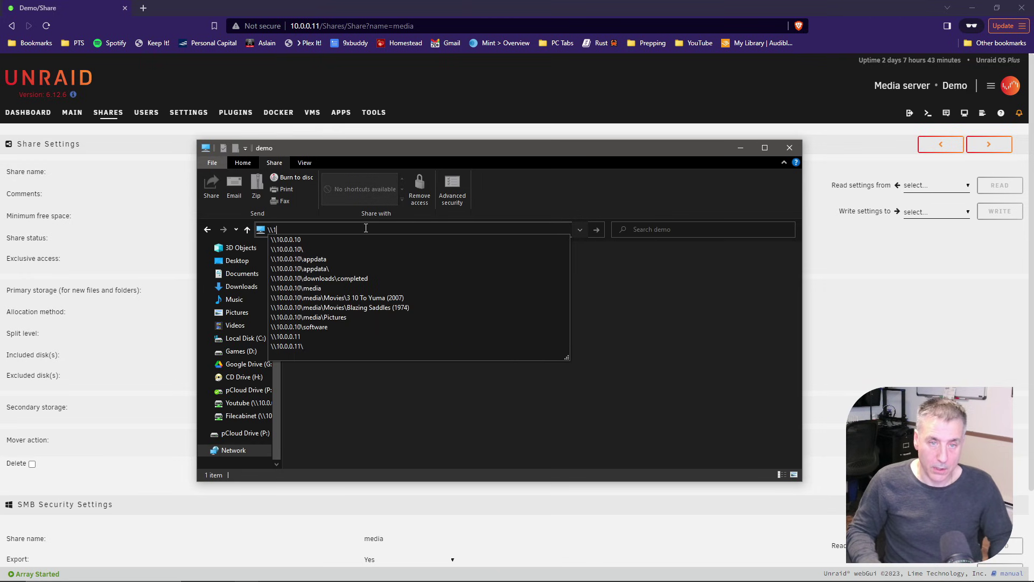
pyautogui.write('0.0.0')
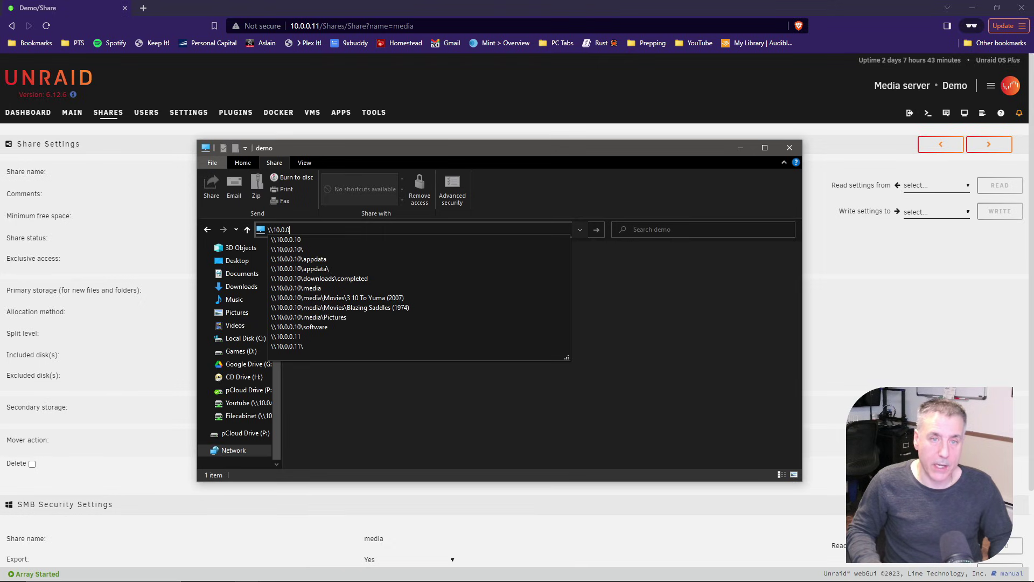
pyautogui.write('.11')
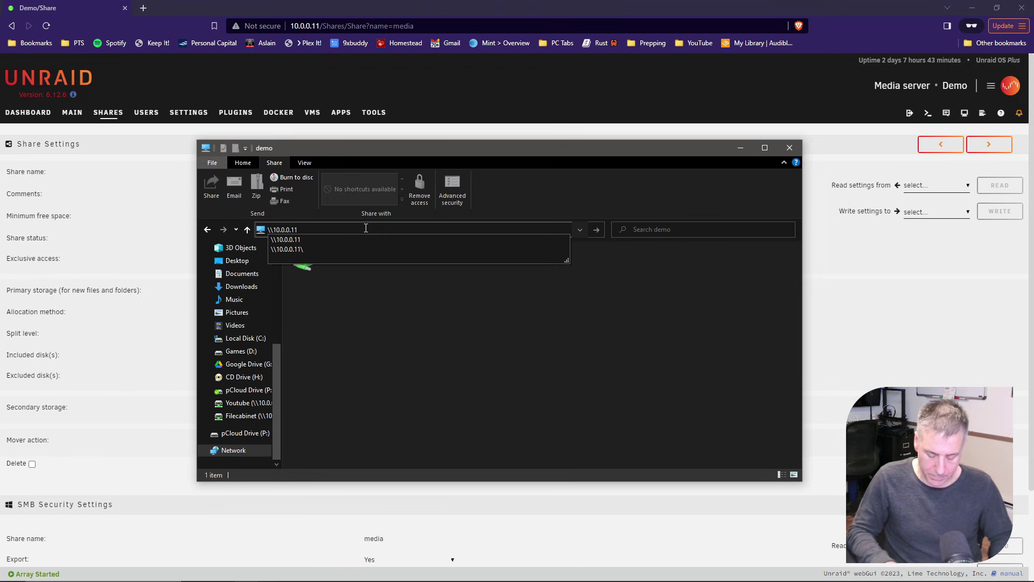
pyautogui.press('Return')
pyautogui.doubleClick(333, 259)
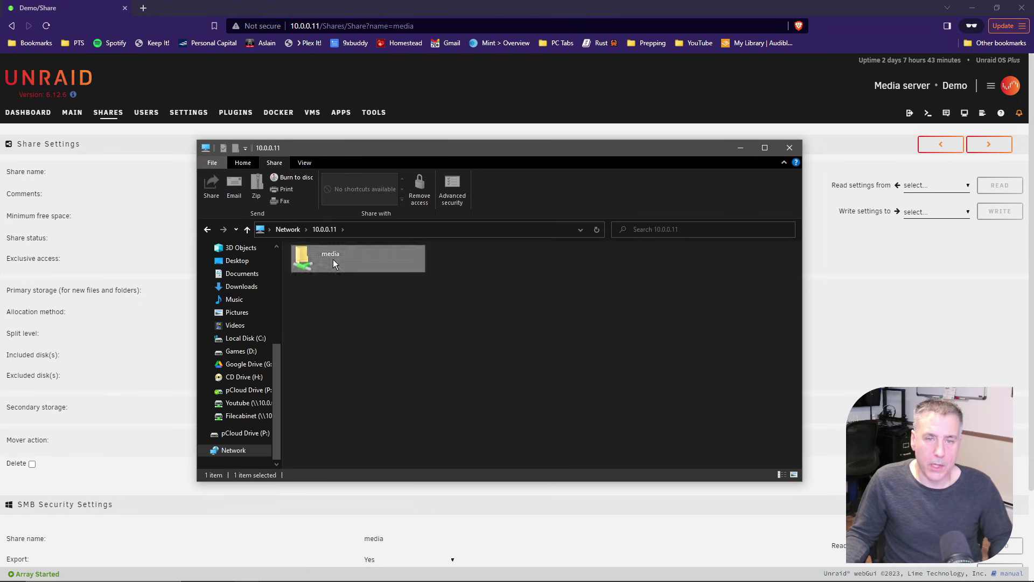
pyautogui.rightClick(413, 322)
# Create a folder named Photos in the media share and open it
pyautogui.moveTo(463, 433)
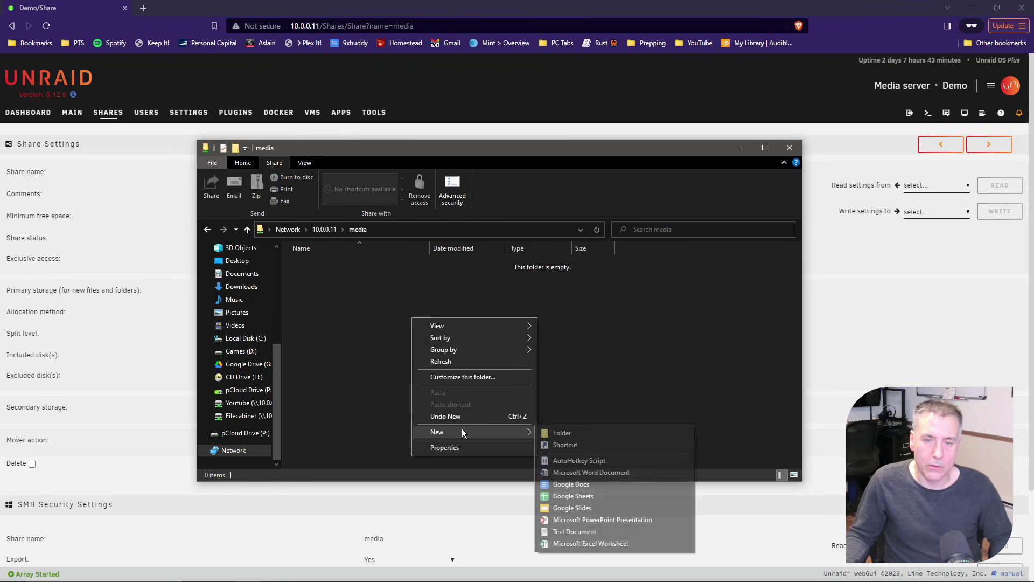
pyautogui.click(559, 431)
pyautogui.write('Photos')
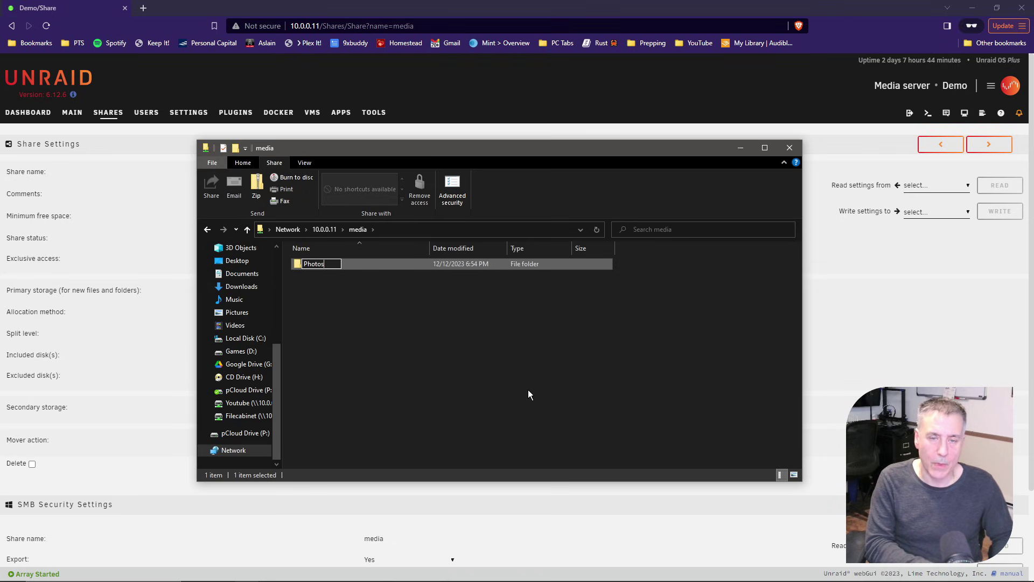
pyautogui.press('Return')
pyautogui.doubleClick(300, 264)
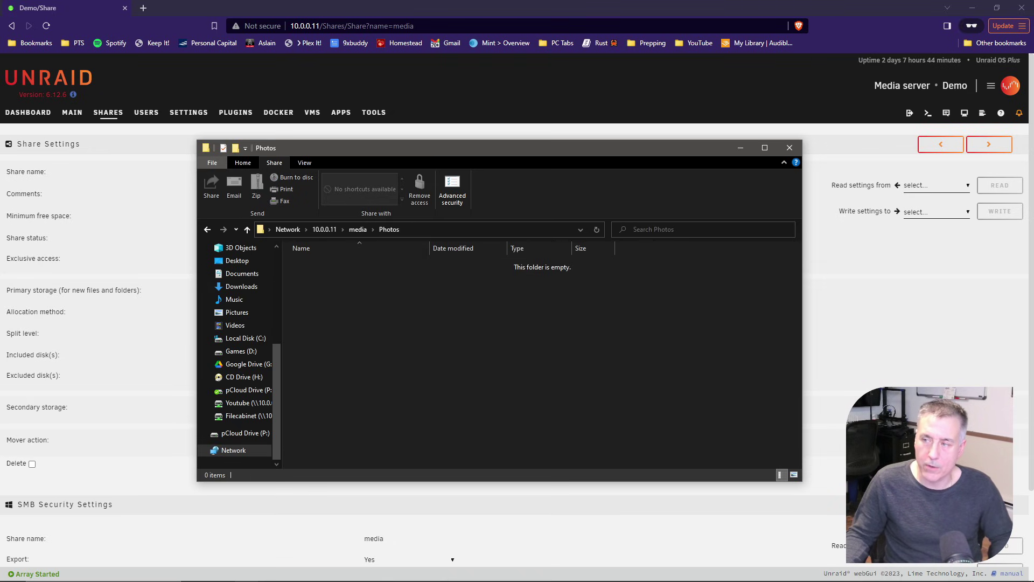
# Copy in two JPGs, preview one, and delete 20230329_164131.jpg
pyautogui.moveTo(430, 358); pyautogui.dragTo(360, 351)
pyautogui.press('Return')
pyautogui.doubleClick(317, 266)
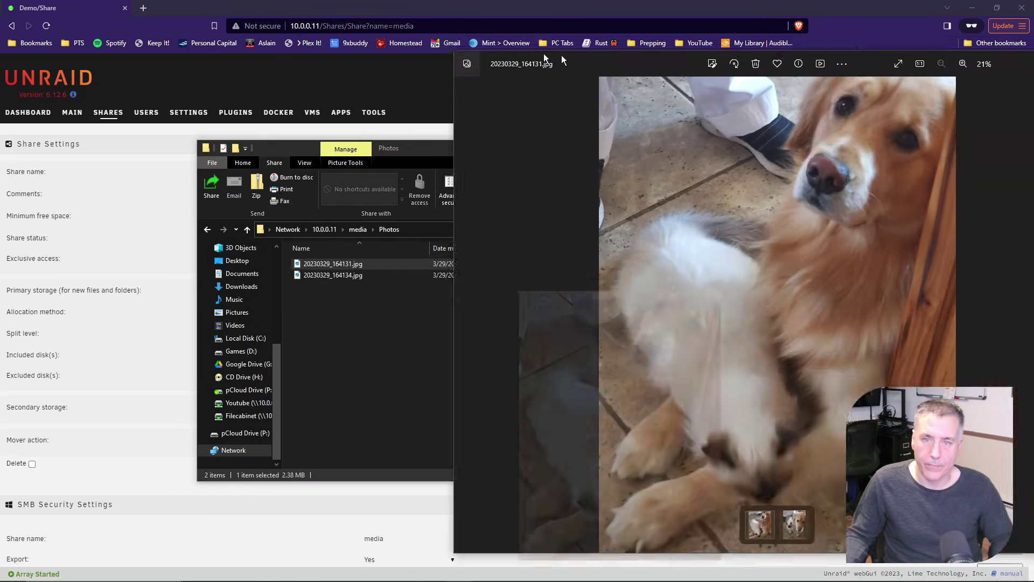
pyautogui.moveTo(562, 60); pyautogui.dragTo(363, 51)
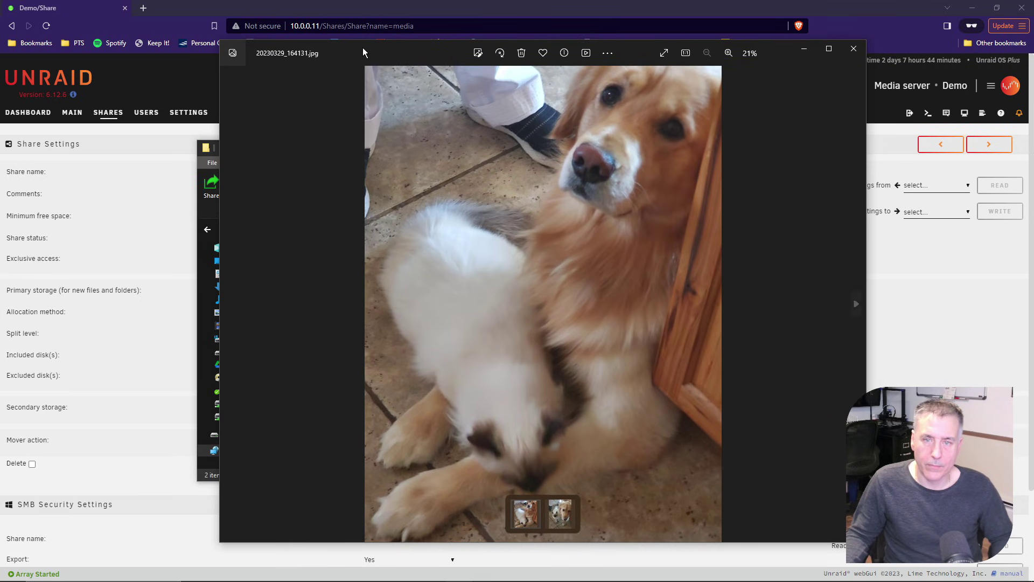
pyautogui.hotkey('alt', 'F4')
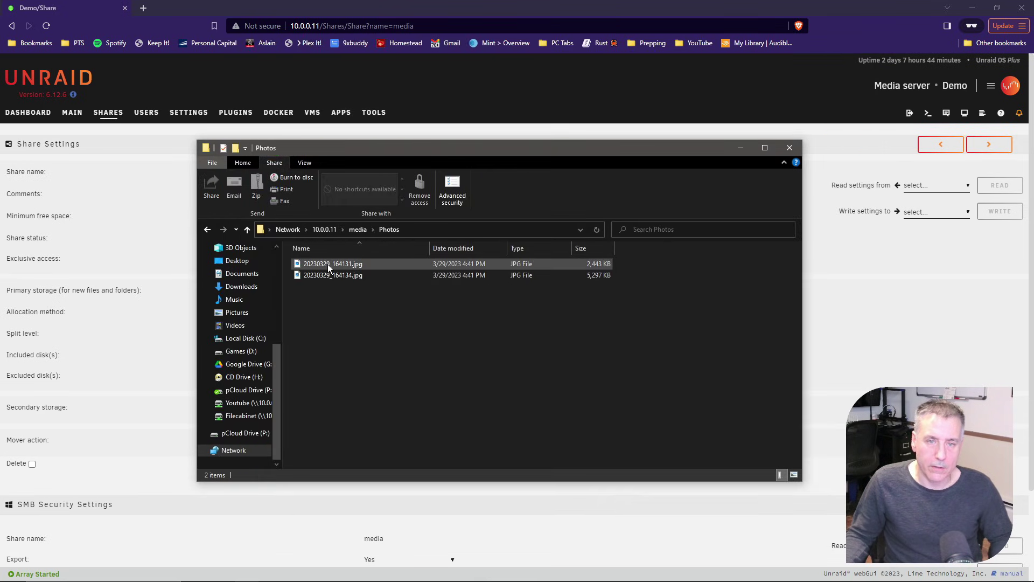
pyautogui.click(331, 265)
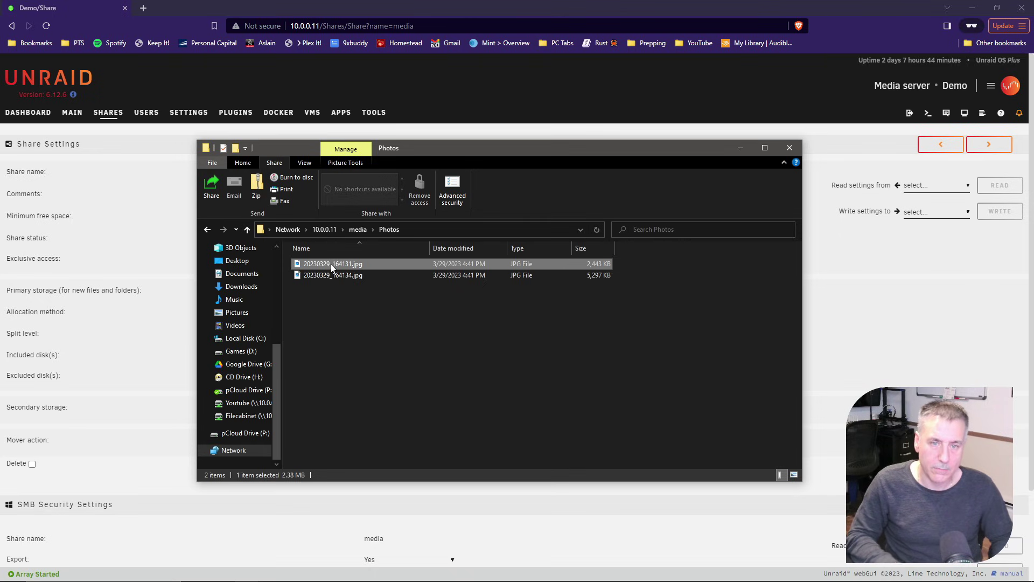
pyautogui.press('Delete')
pyautogui.press('Return')
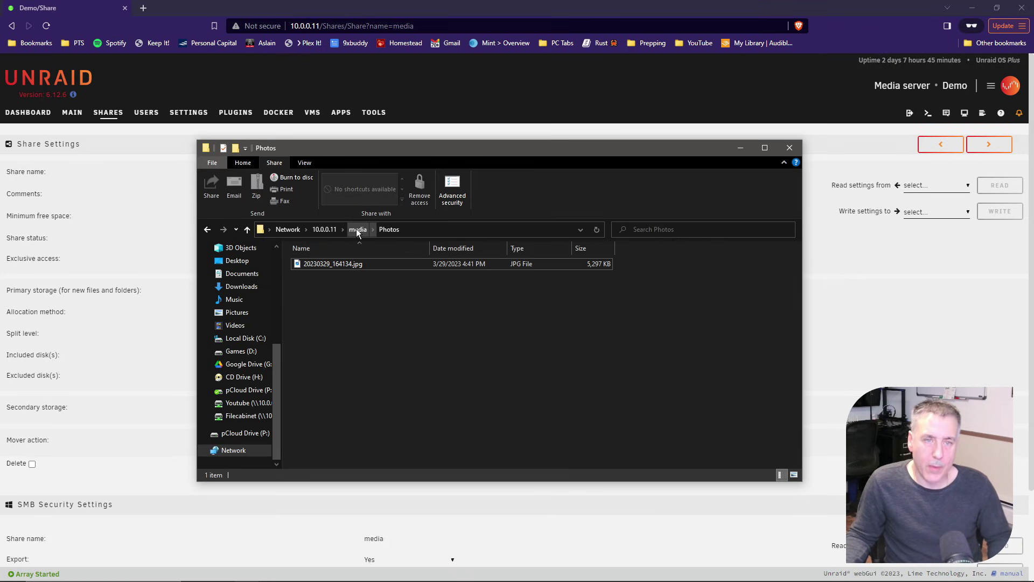
# Check the Shares list, then view the Dashboard's five shares, public media share and valid parity
pyautogui.click(109, 112)
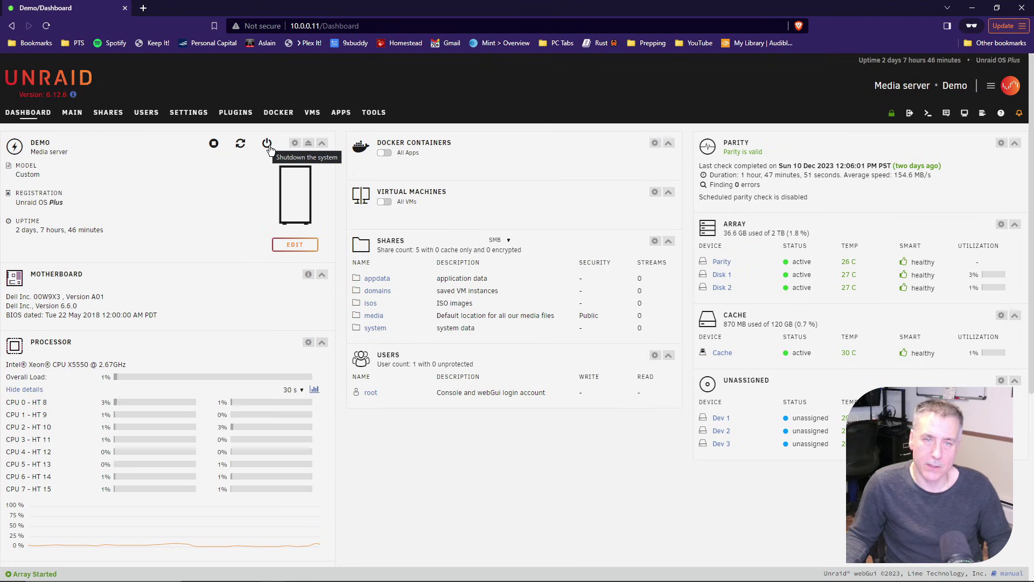
pyautogui.click(265, 147)
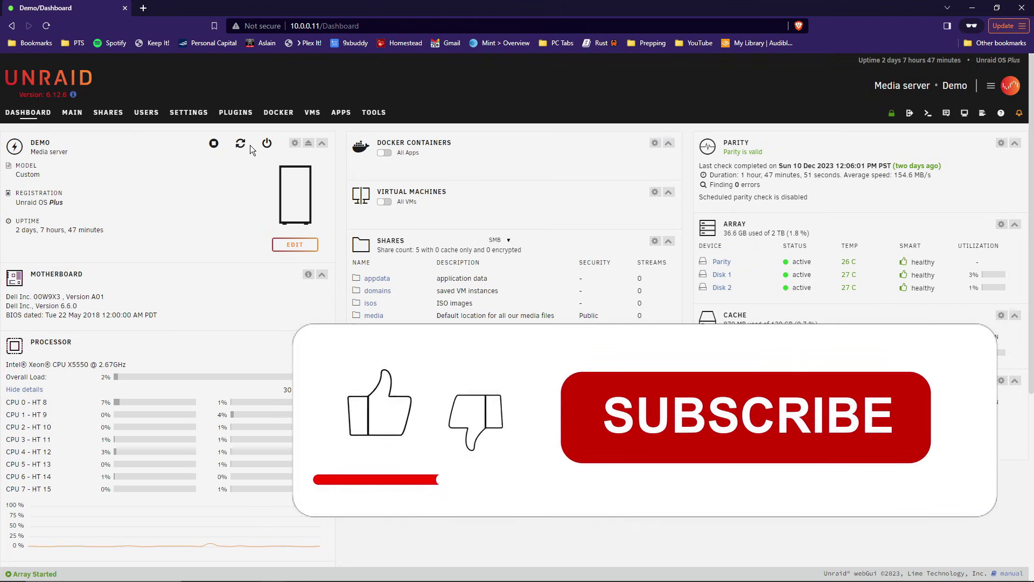